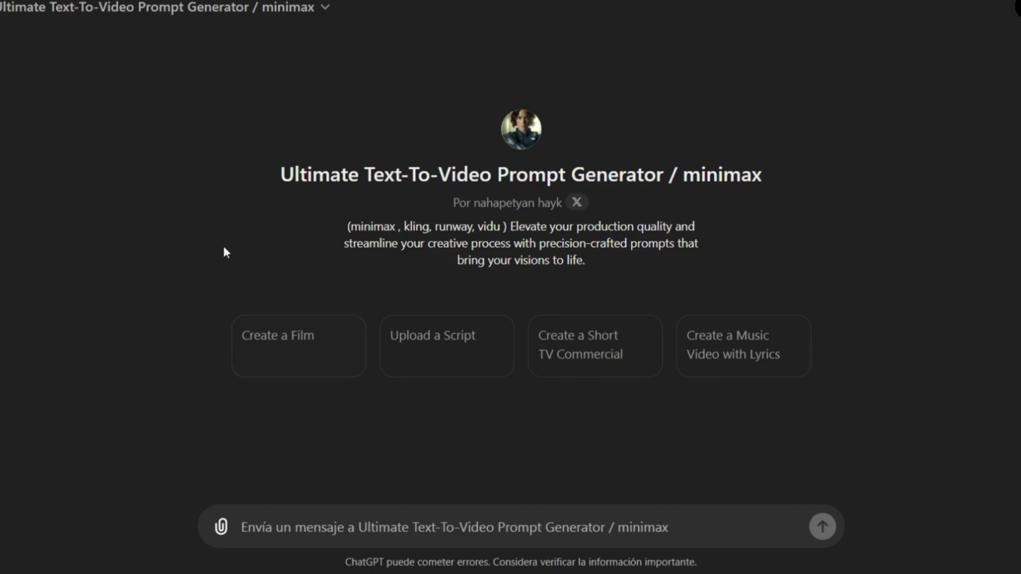
# - Start a new film project and choose Short Film as the video type
pyautogui.click(325, 353)
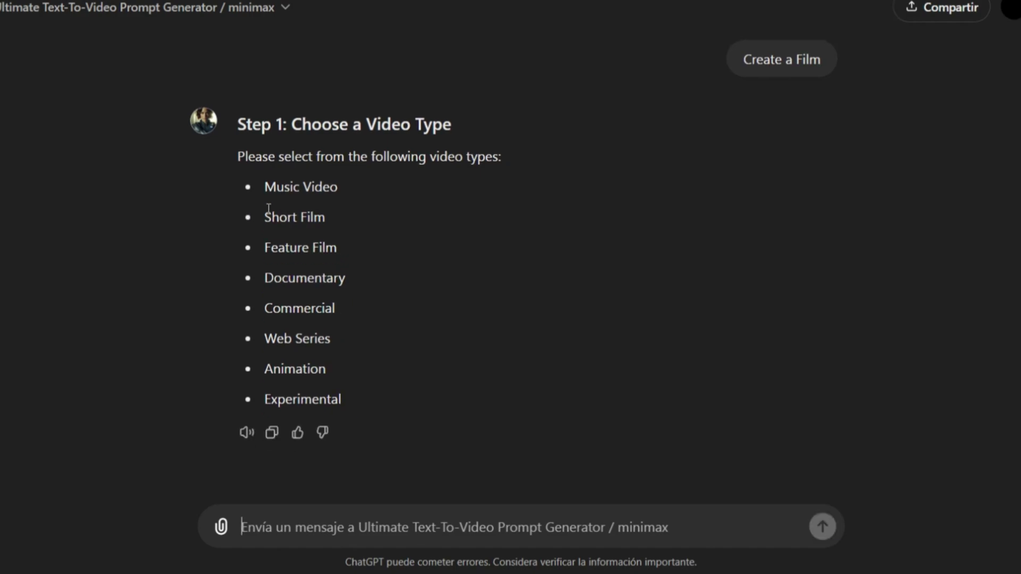
pyautogui.moveTo(264, 217); pyautogui.dragTo(369, 230)
pyautogui.hotkey('ctrl', 'c')
pyautogui.click(772, 542)
pyautogui.hotkey('ctrl', 'v')
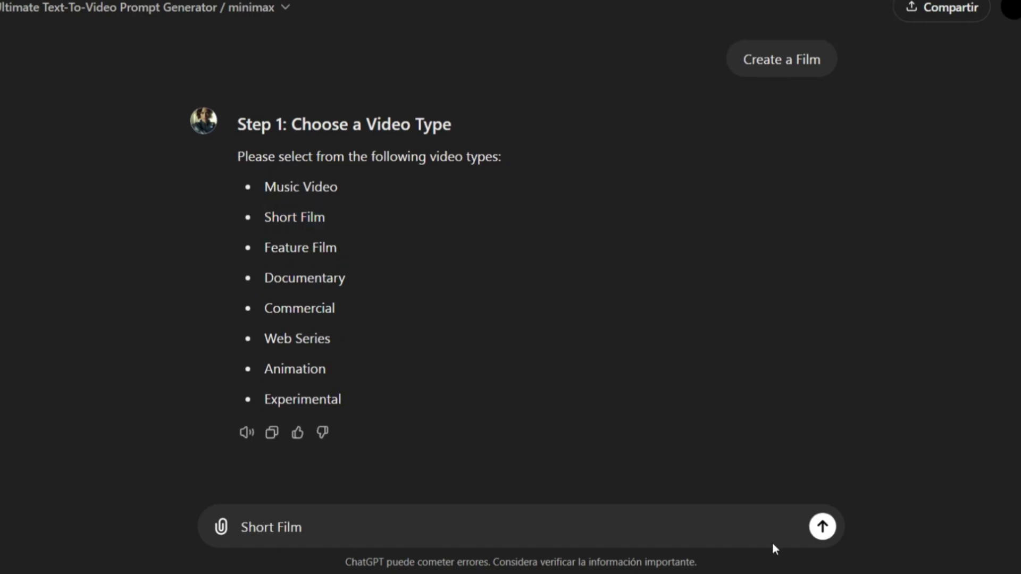
pyautogui.click(819, 528)
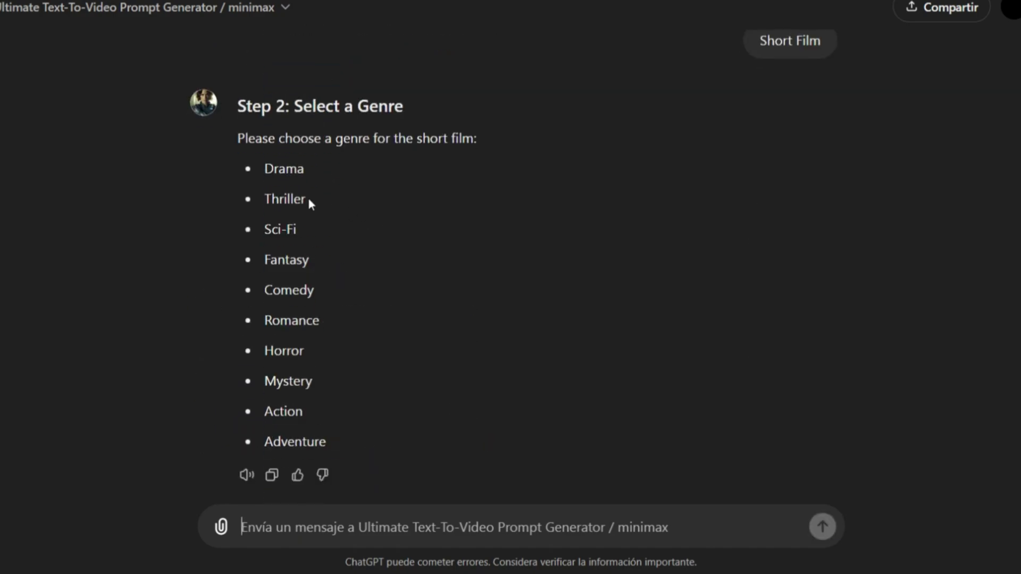
# - Choose Romance as the film's genre
pyautogui.doubleClick(312, 319)
pyautogui.hotkey('ctrl', 'c')
pyautogui.click(386, 524)
pyautogui.hotkey('ctrl', 'v')
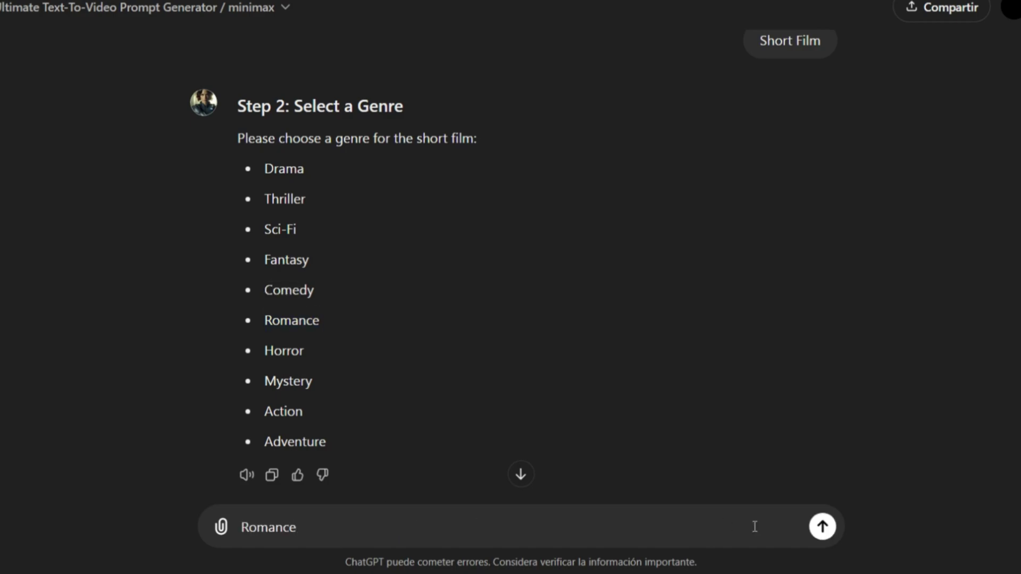
pyautogui.click(822, 527)
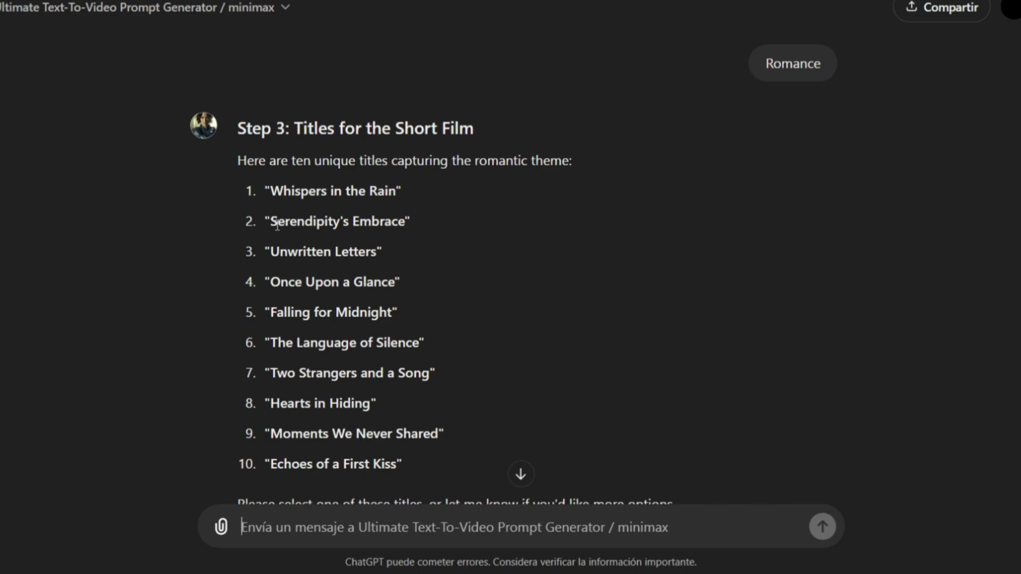
# - Choose 'Whispers in the Rain' as the film title
pyautogui.moveTo(271, 194); pyautogui.dragTo(395, 193)
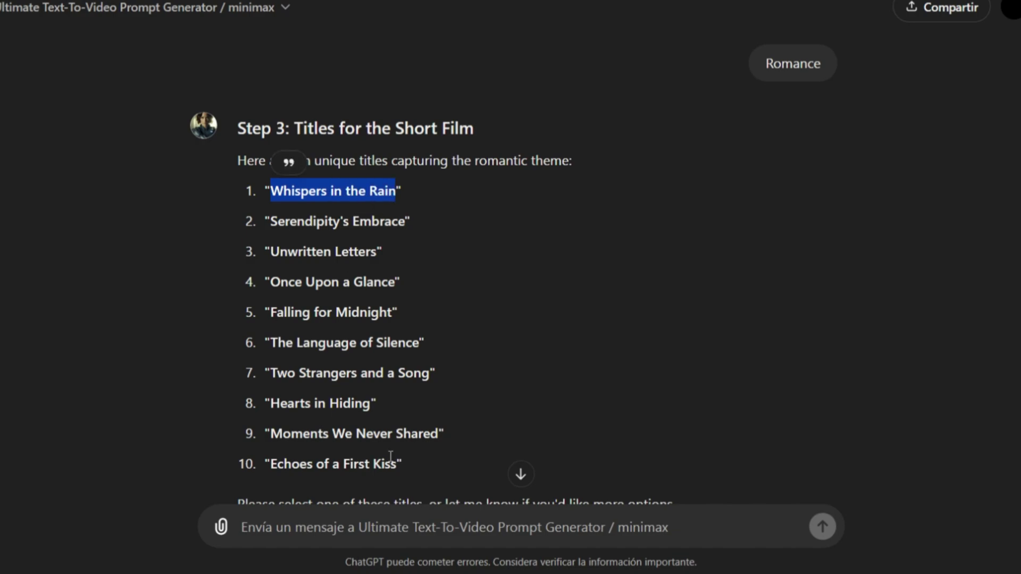
pyautogui.hotkey('ctrl', 'c')
pyautogui.click(393, 526)
pyautogui.hotkey('ctrl', 'v')
pyautogui.click(823, 527)
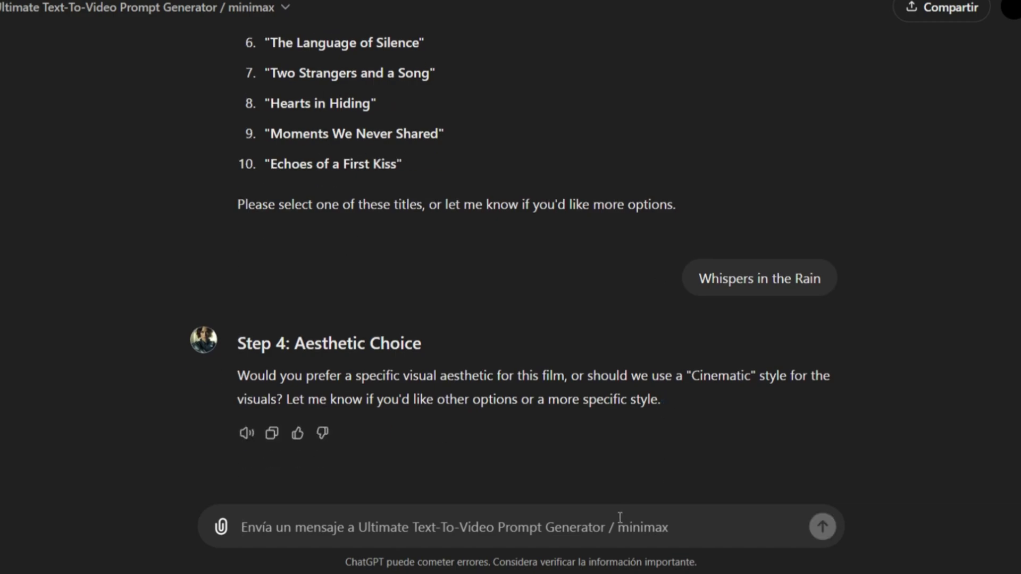
# - Reply 'yes' to keep the Cinematic style and review the logline, characters and scene titles
pyautogui.write('yes')
pyautogui.press('Return')
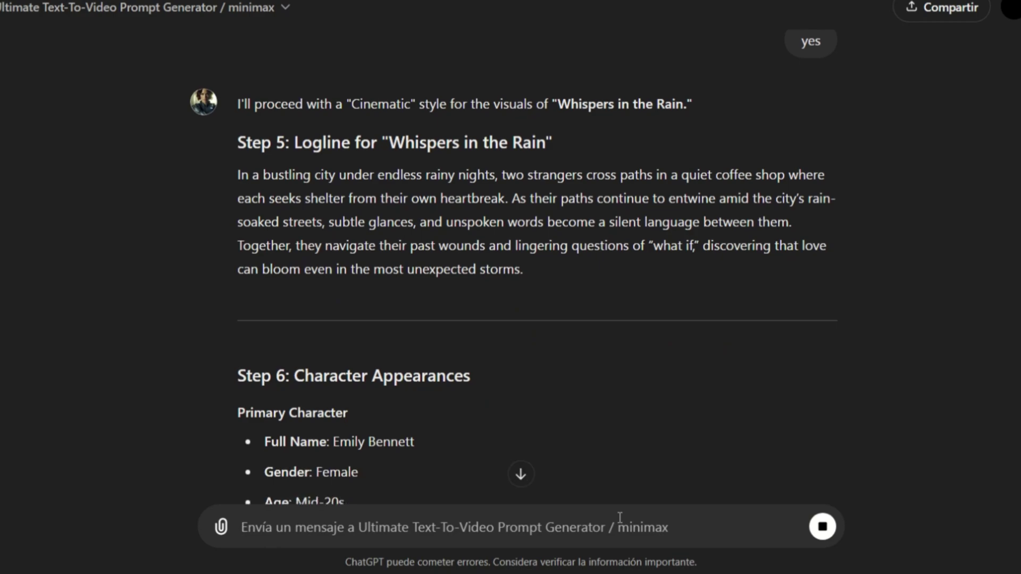
pyautogui.scroll(-3, 409, 399)
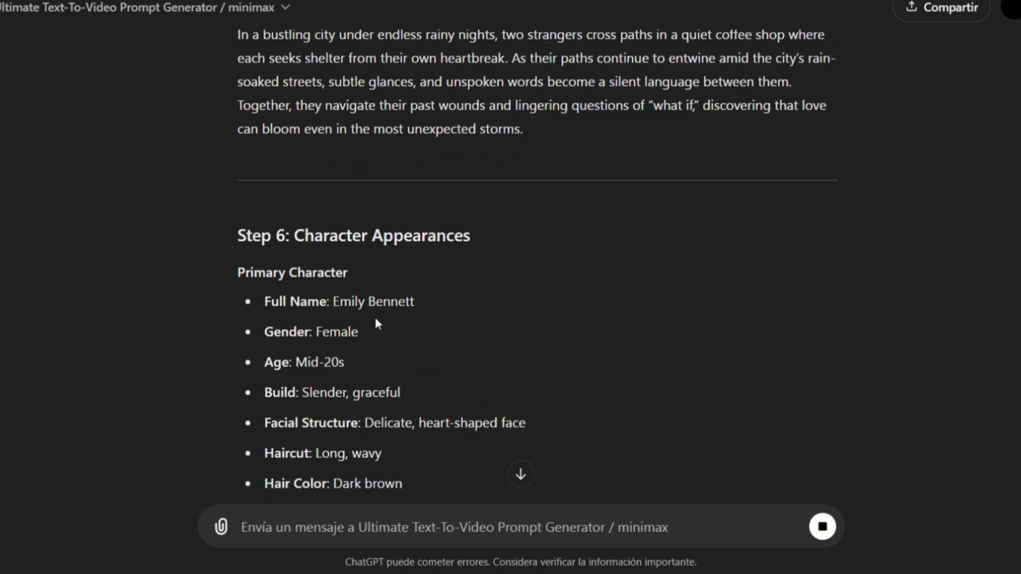
pyautogui.scroll(-3, 367, 297)
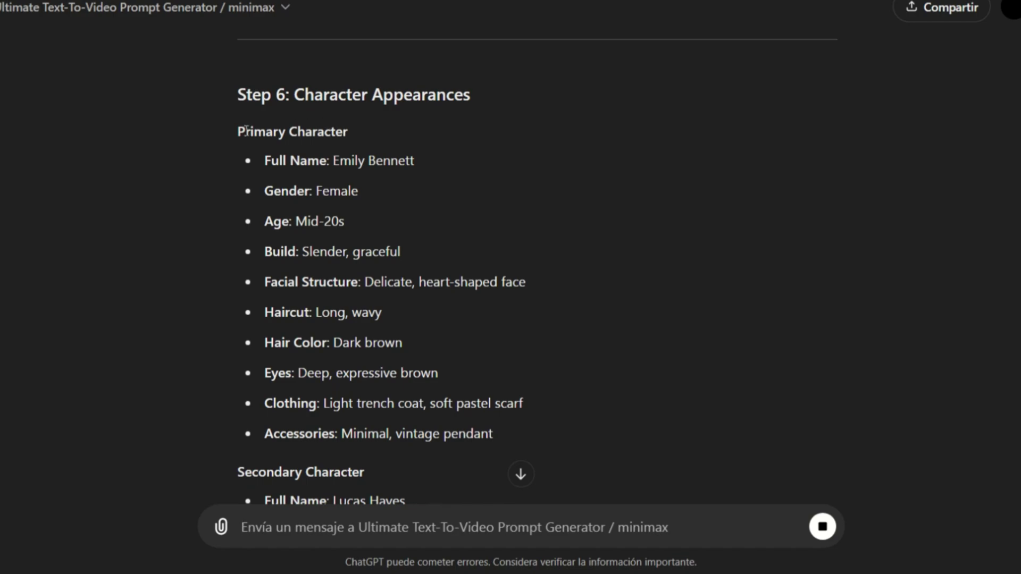
pyautogui.scroll(-3, 245, 134)
pyautogui.scroll(-9, 245, 134)
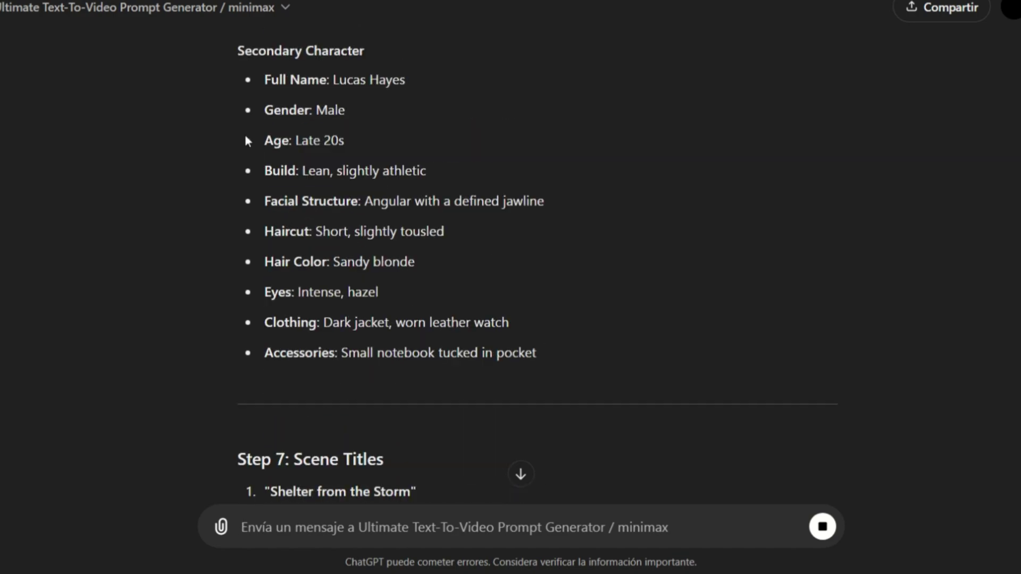
pyautogui.scroll(-3, 246, 137)
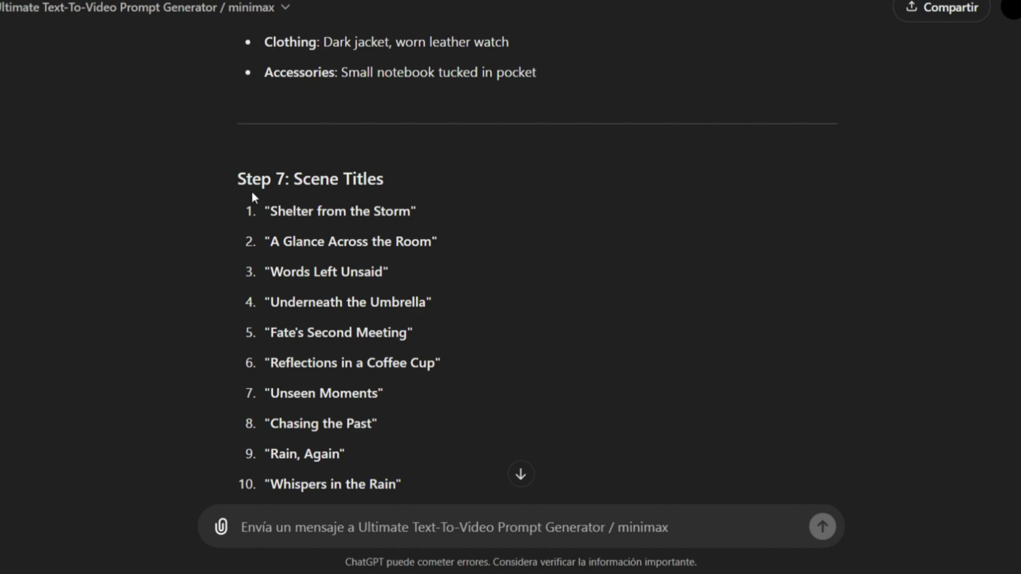
pyautogui.scroll(-3, 258, 212)
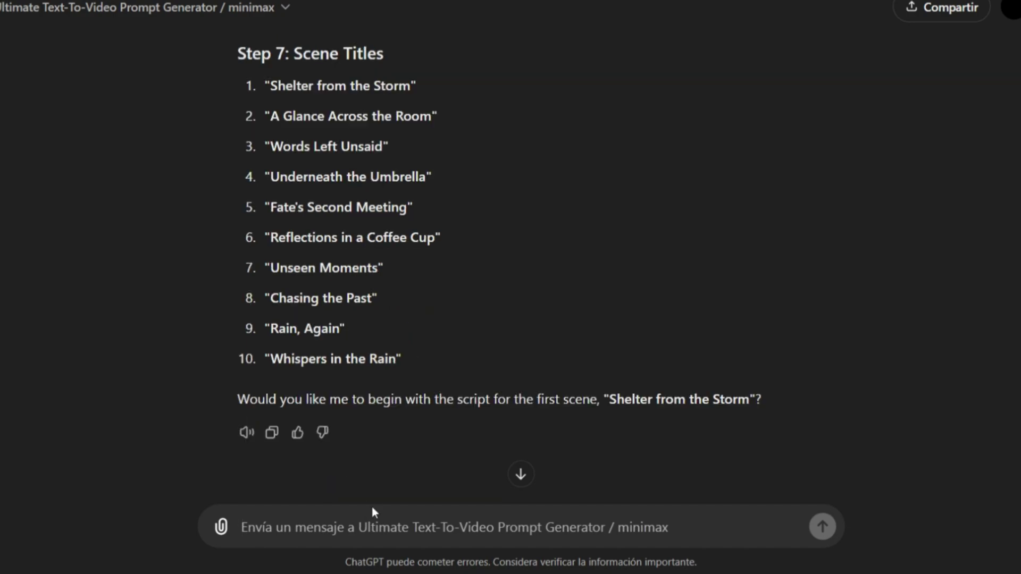
# - Send 'ok' to get the Scene 1 'Shelter from the Storm' script and read it through
pyautogui.write('ok')
pyautogui.press('Return')
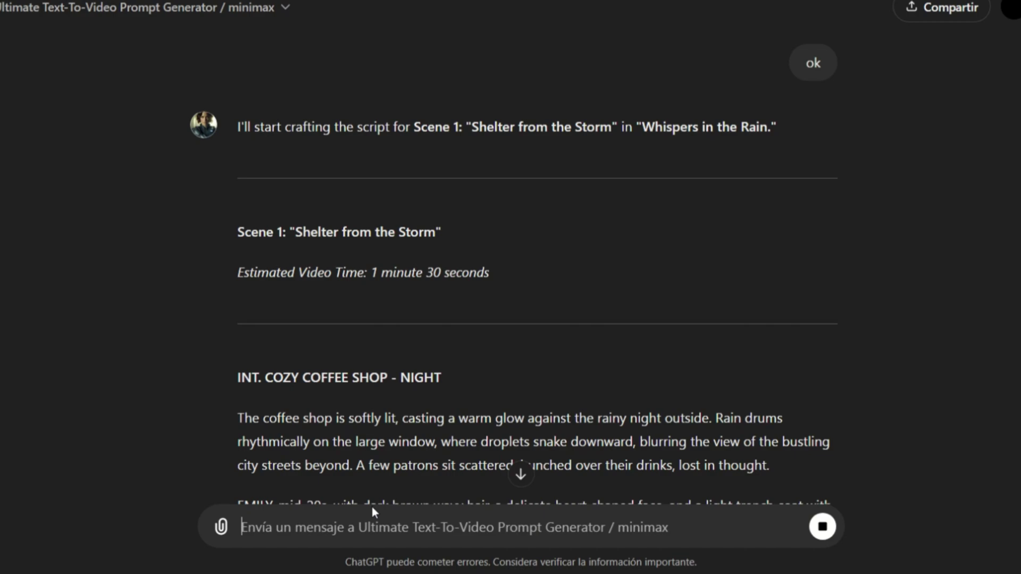
pyautogui.scroll(-8, 316, 237)
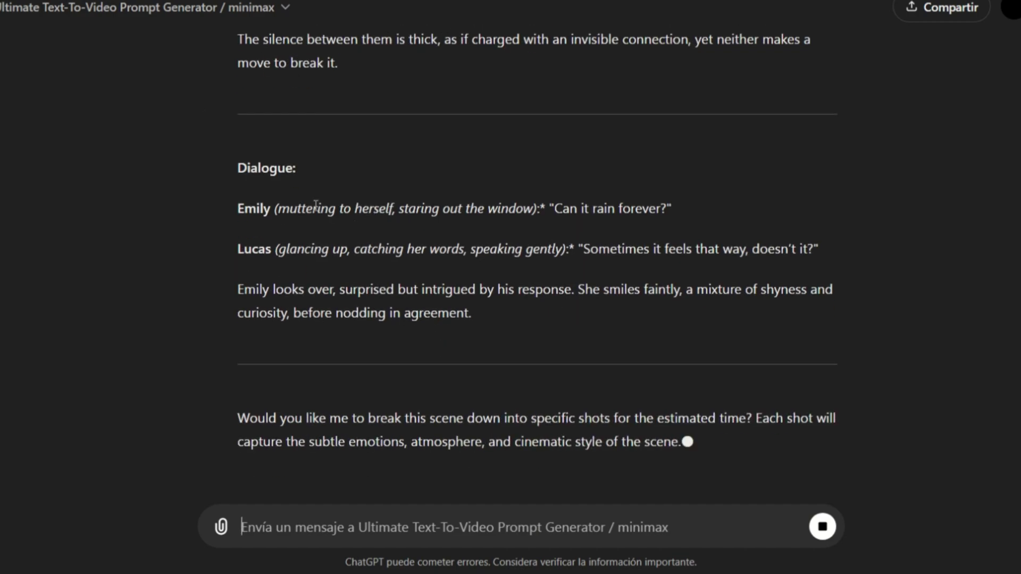
pyautogui.scroll(7, 316, 210)
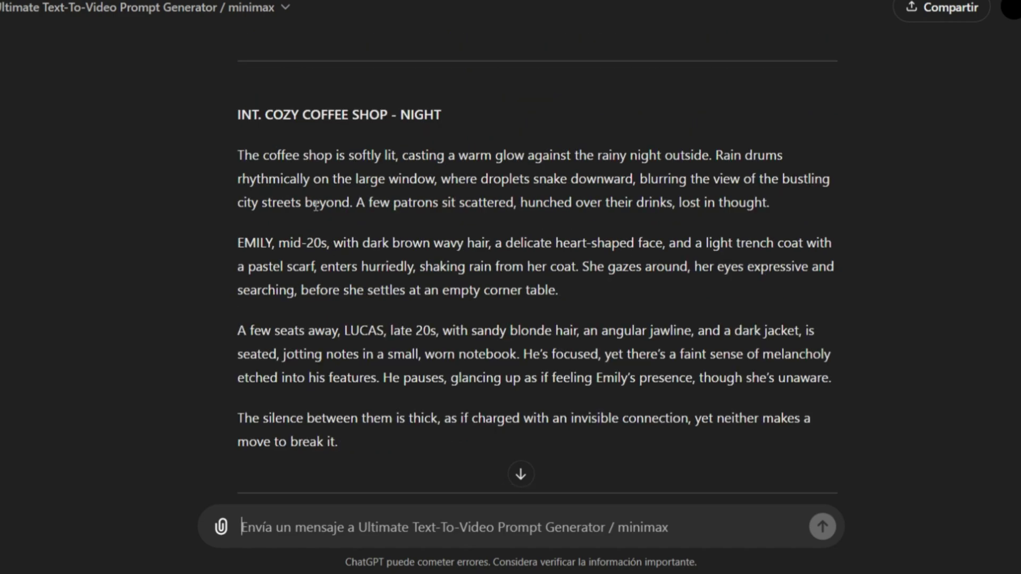
pyautogui.scroll(-7, 319, 228)
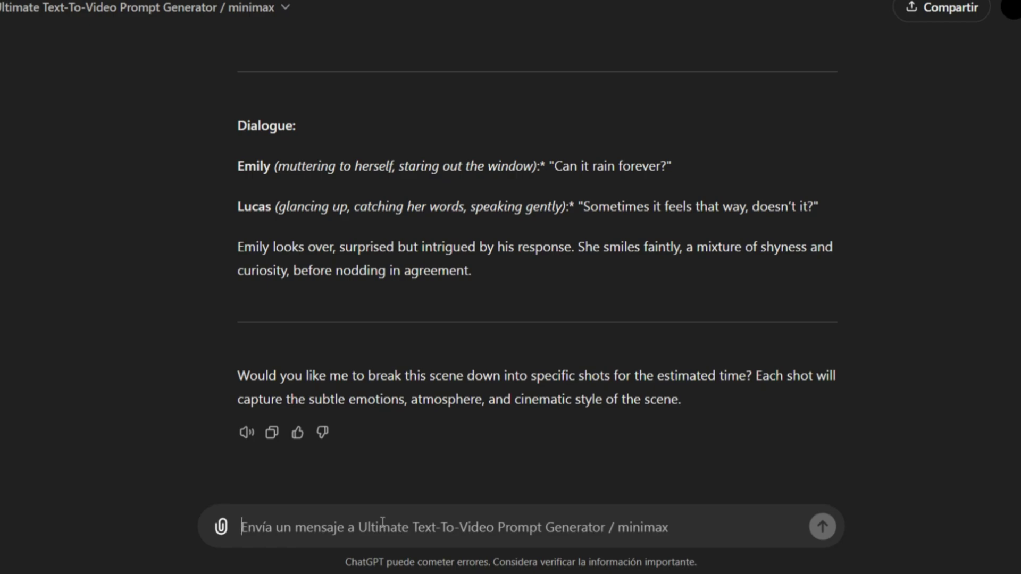
# - Reply 'yes' to break Scene 1 into shots and review the breakdown
pyautogui.write('yes')
pyautogui.press('Return')
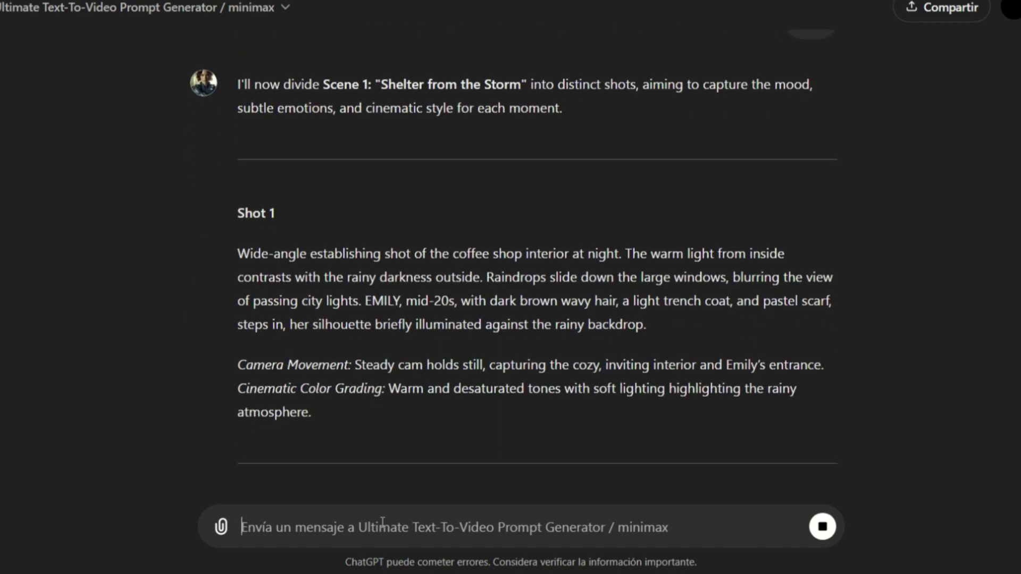
pyautogui.scroll(1, 382, 522)
pyautogui.scroll(-4, 336, 286)
pyautogui.scroll(-5, 336, 286)
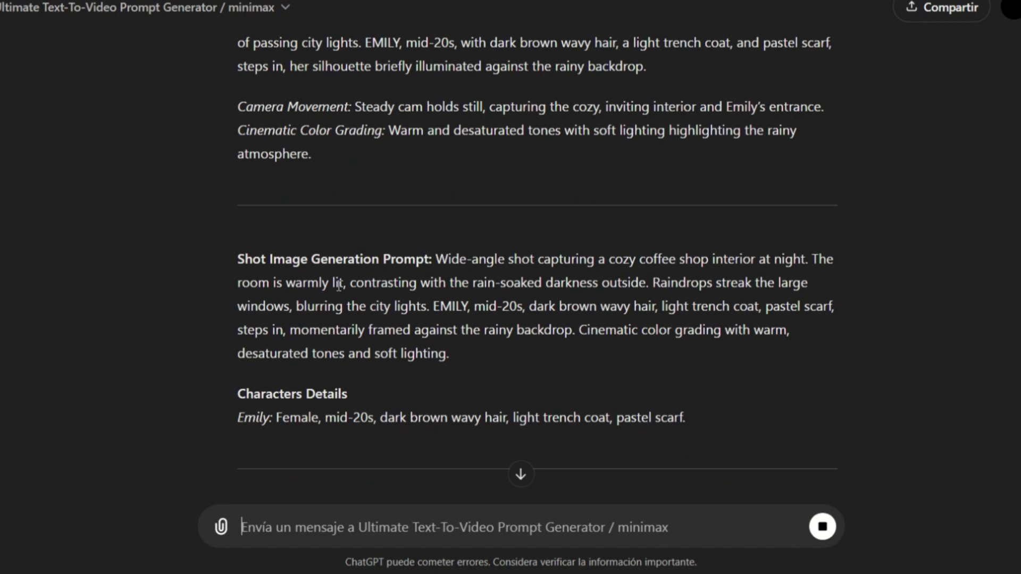
pyautogui.scroll(3, 294, 238)
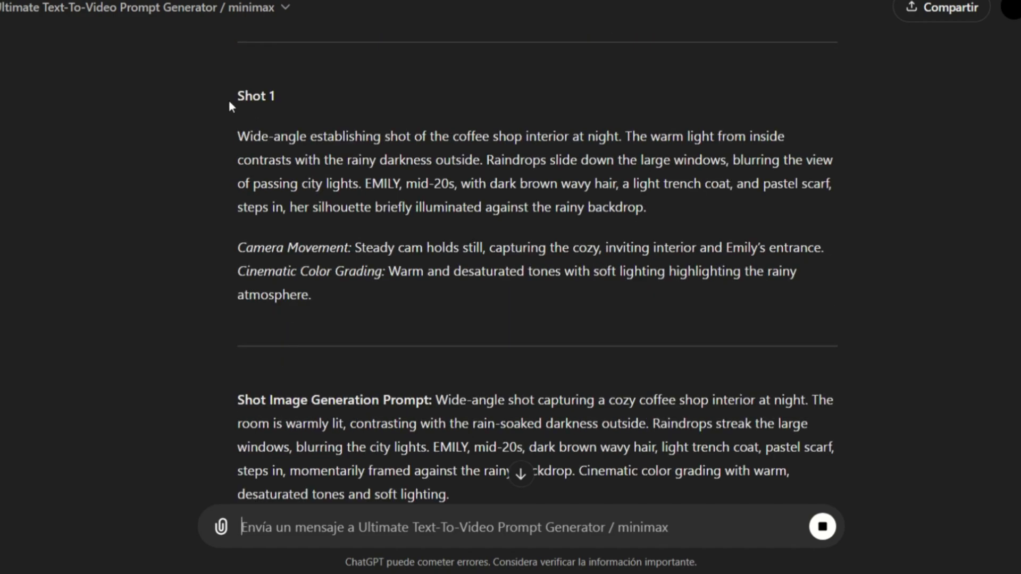
# - Select the Shot 1 description, its image generation prompt and Emily's character details line
pyautogui.moveTo(238, 136); pyautogui.dragTo(656, 225)
pyautogui.scroll(-3, 478, 239)
pyautogui.moveTo(238, 259); pyautogui.dragTo(416, 259)
pyautogui.moveTo(244, 417); pyautogui.dragTo(695, 417)
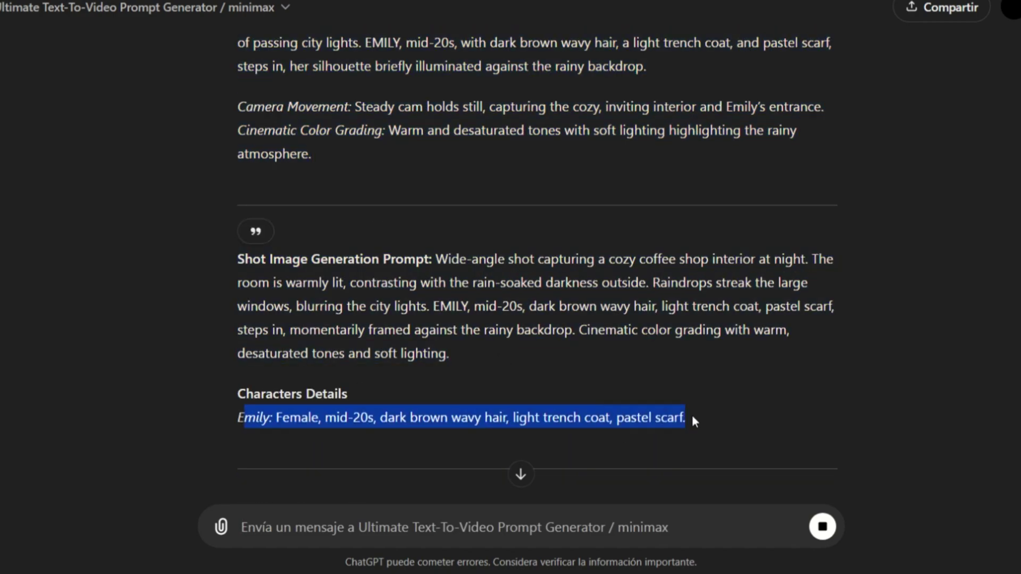
pyautogui.keyDown('shift'); pyautogui.click(237, 418); pyautogui.keyUp('shift')
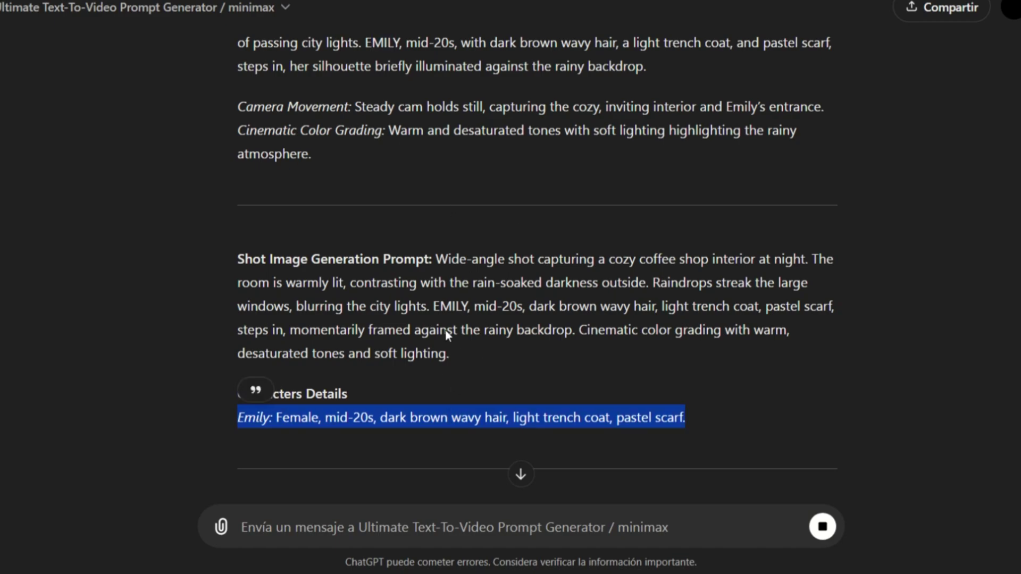
pyautogui.scroll(-8, 446, 334)
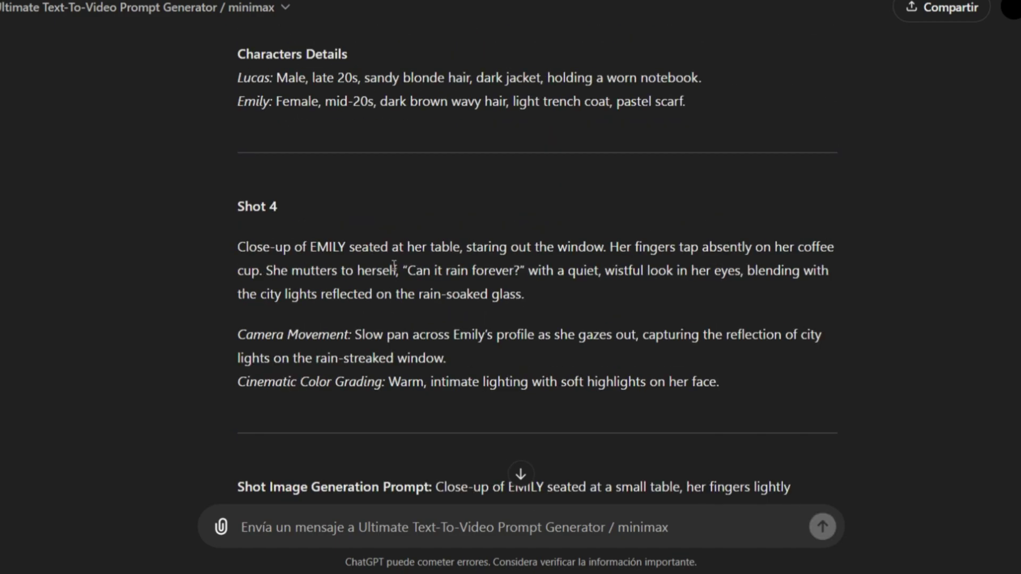
pyautogui.scroll(-10, 394, 266)
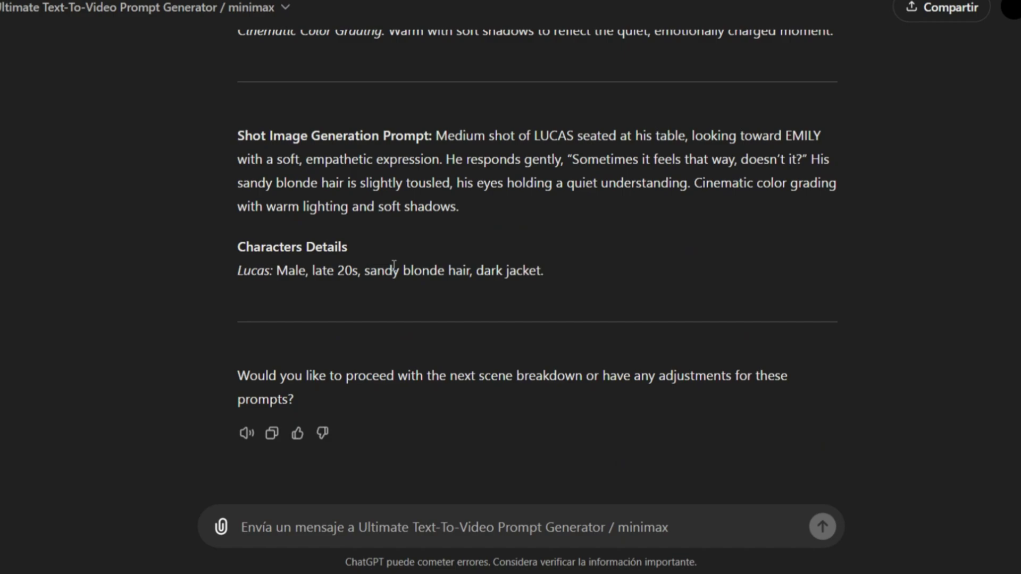
# - Send 'please add more shots' to extend the Scene 1 breakdown through Shot 10
pyautogui.write('please add more shots')
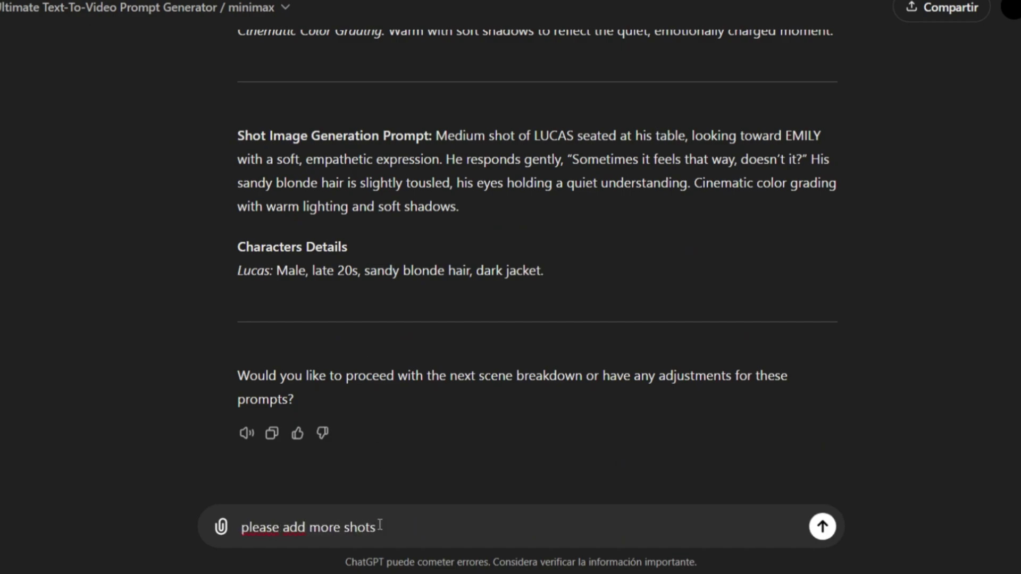
pyautogui.press('Return')
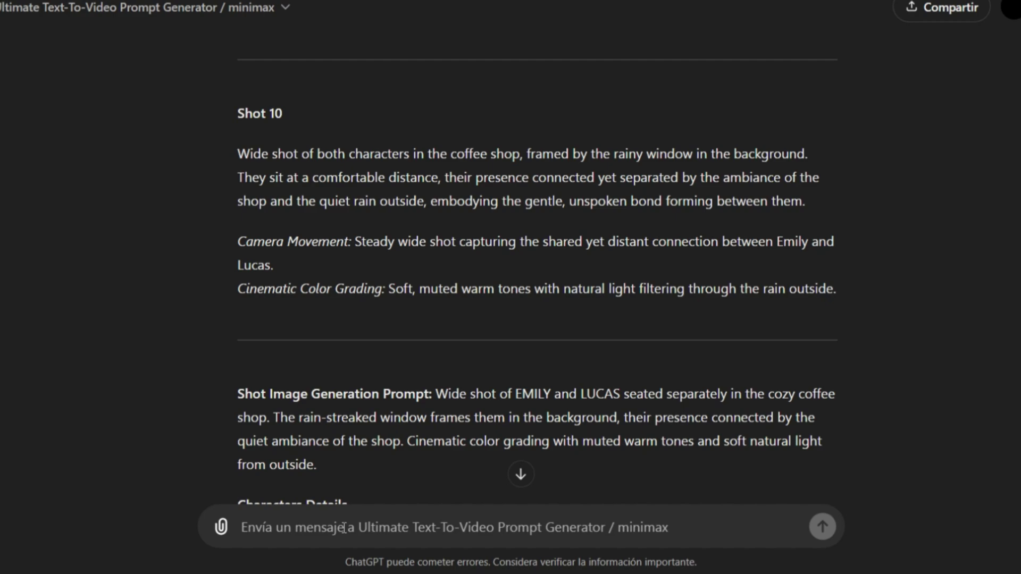
# - Ask for the first image directly and view Emily's coffee-shop image with its prompt
pyautogui.write('op')
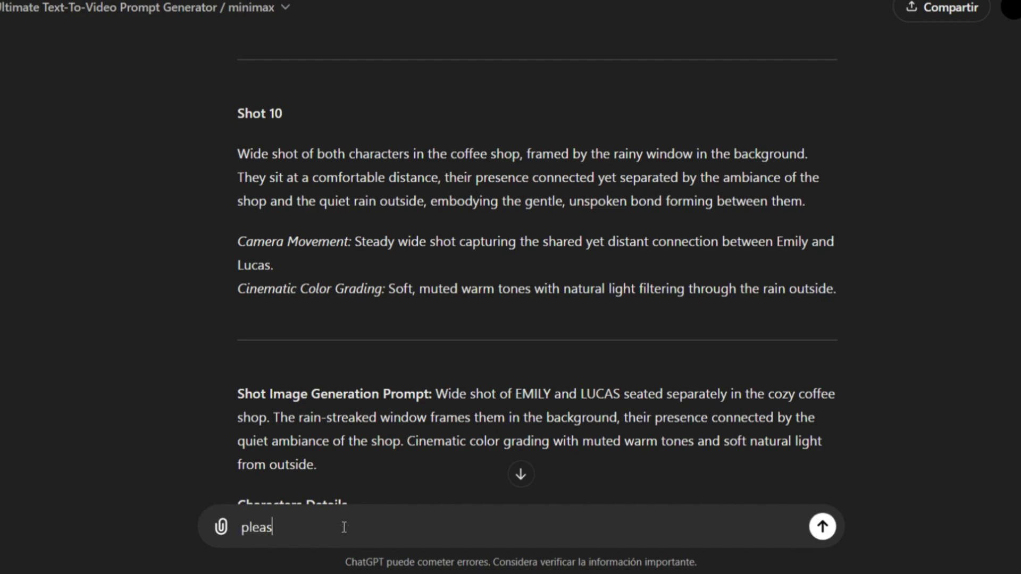
pyautogui.write('ease create first image ,')
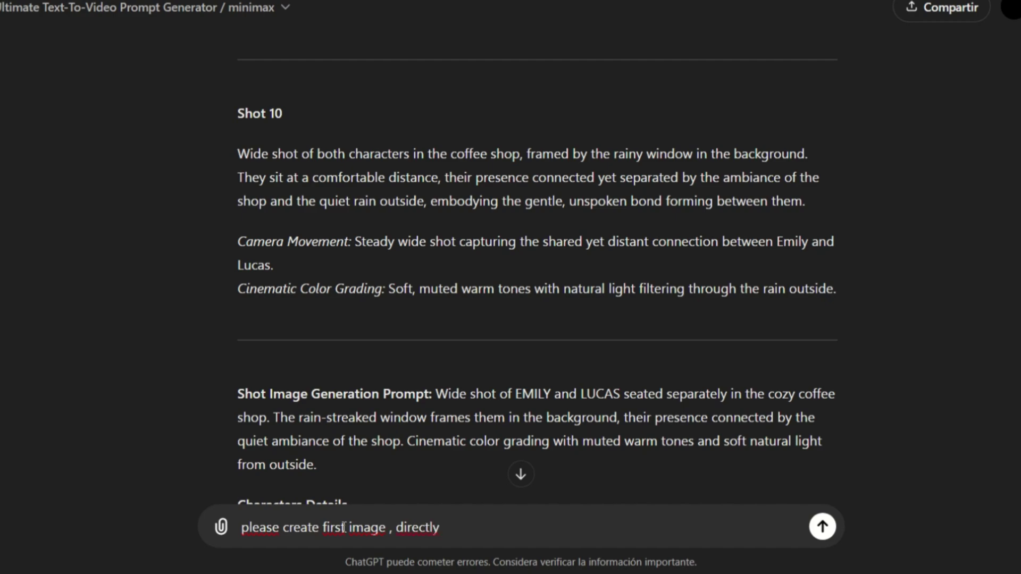
pyautogui.write(' directly')
pyautogui.press('Return')
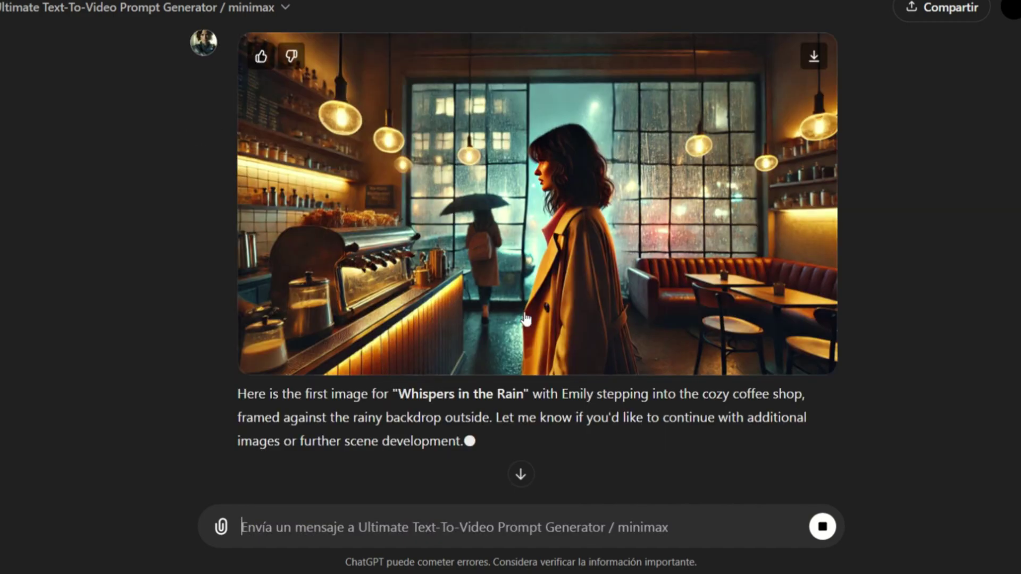
pyautogui.click(526, 319)
pyautogui.click(616, 10)
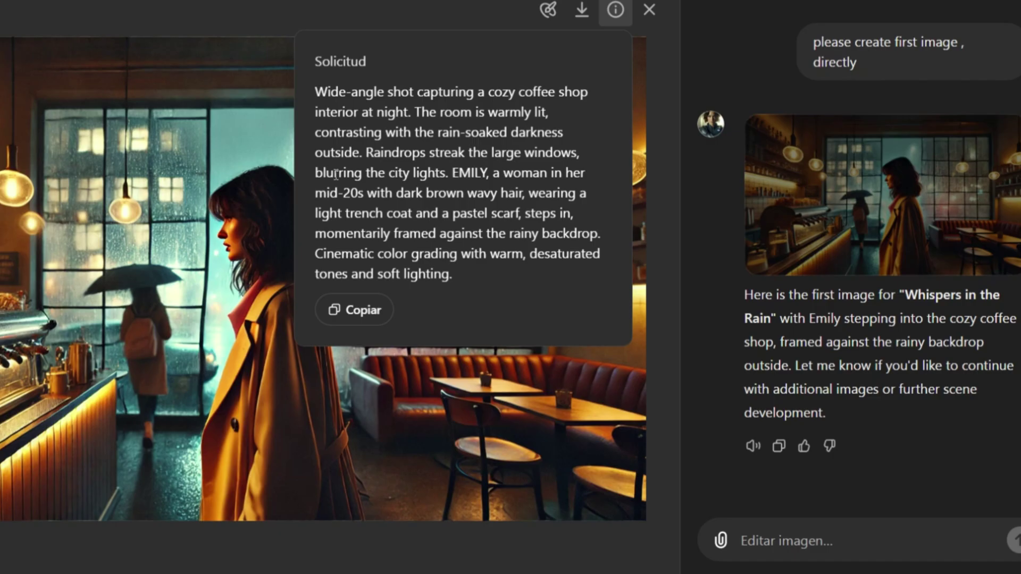
pyautogui.click(648, 13)
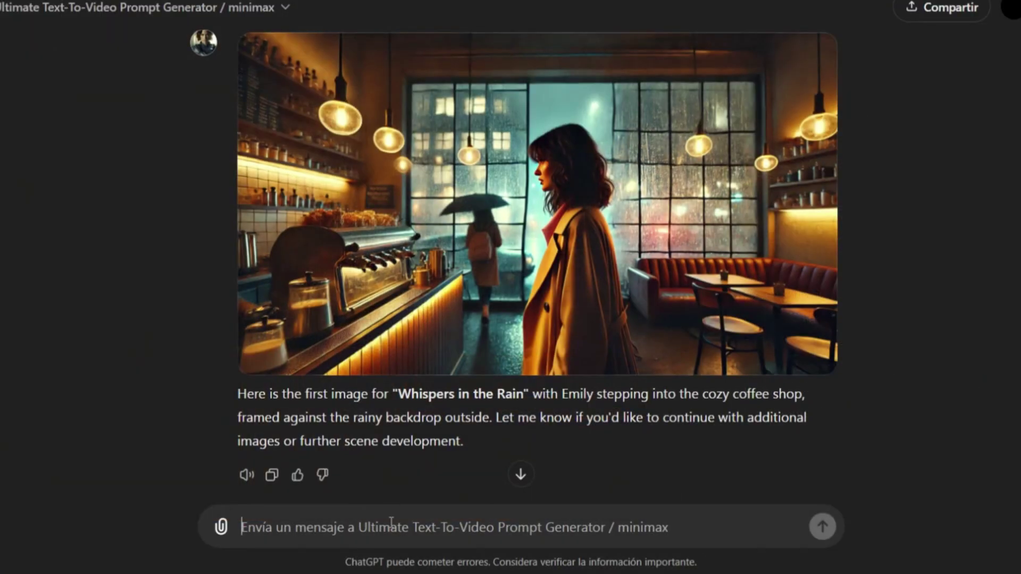
# - Request the next image using the same seed id
pyautogui.write('please use')
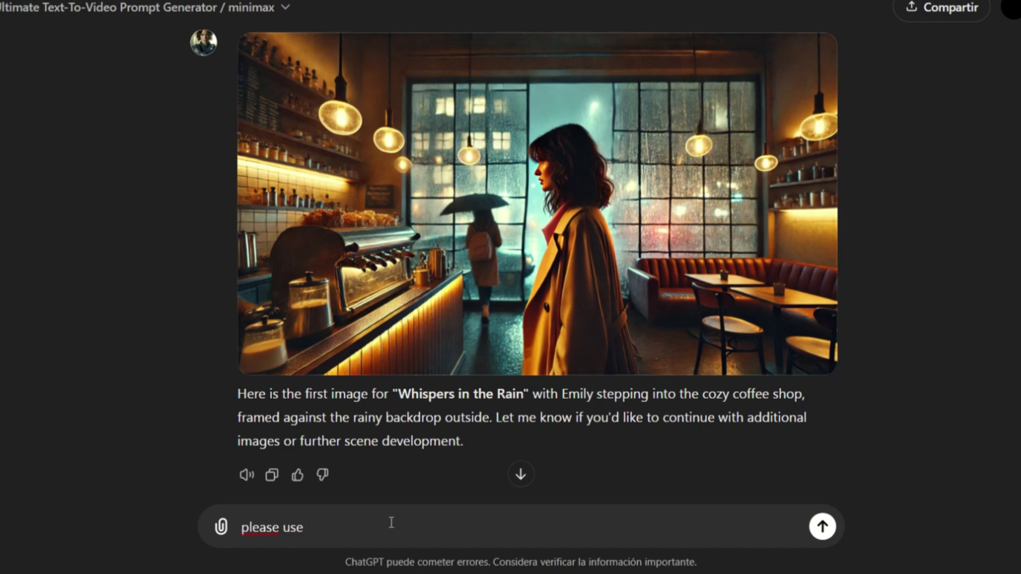
pyautogui.write(' seed i')
pyautogui.press('BackSpace')
pyautogui.press('BackSpace')
pyautogui.write('d id, and create n')
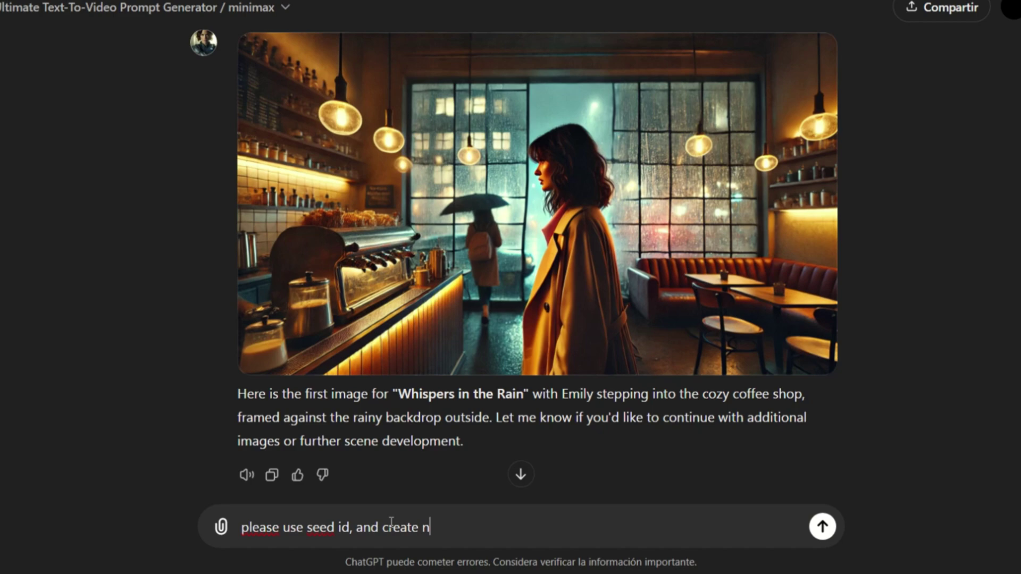
pyautogui.write('ext image')
pyautogui.press('Return')
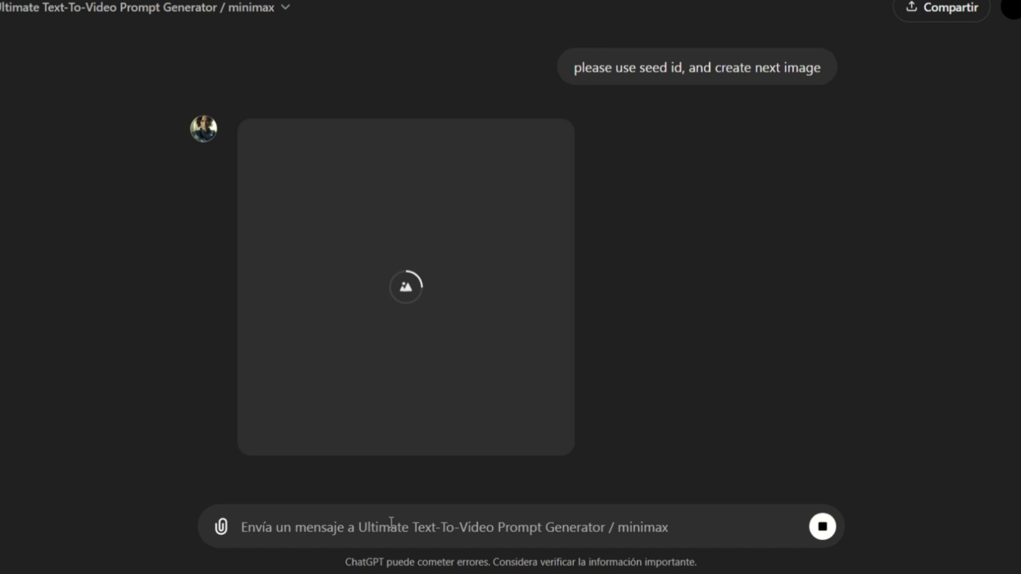
# - Request the next image and inspect the Lucas over-the-shoulder shot's prompt
pyautogui.write('next')
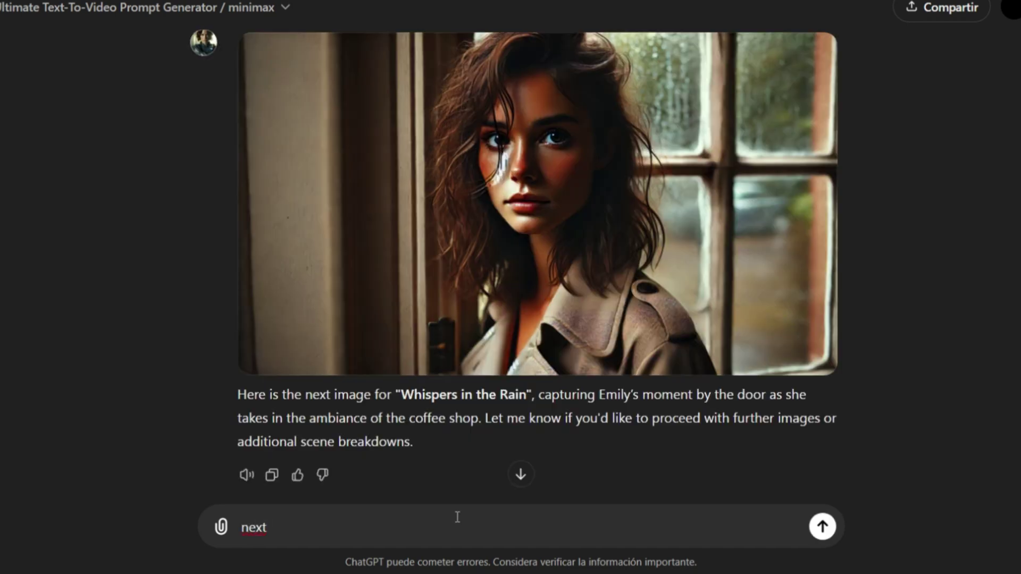
pyautogui.write(' image')
pyautogui.press('Return')
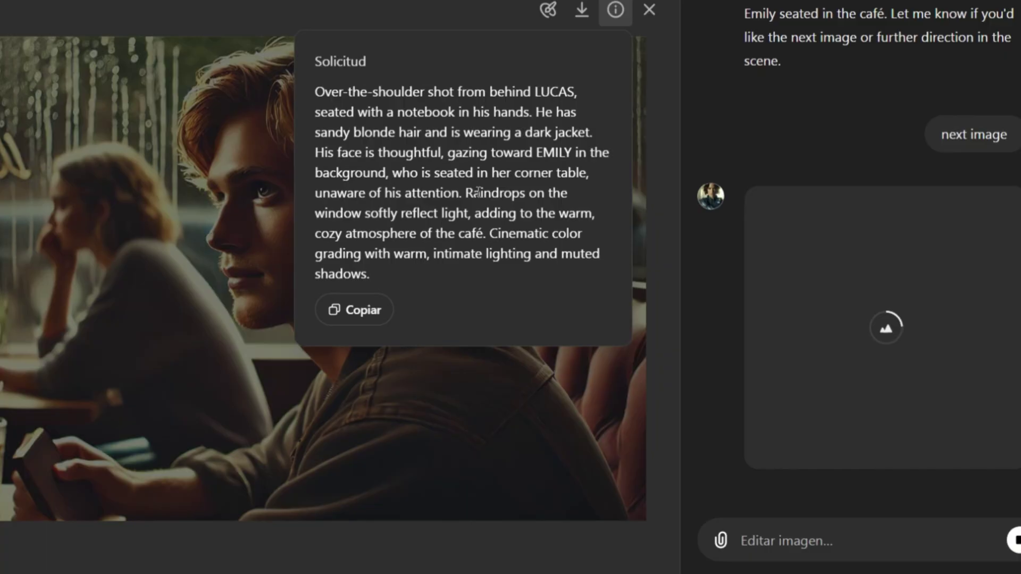
pyautogui.moveTo(323, 99); pyautogui.dragTo(406, 213)
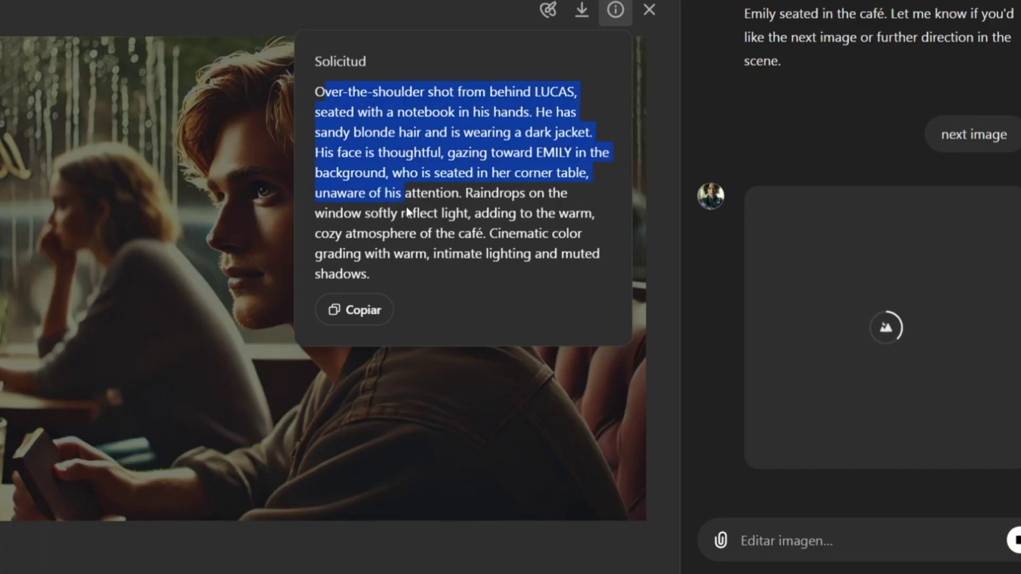
pyautogui.click(585, 165)
pyautogui.click(649, 10)
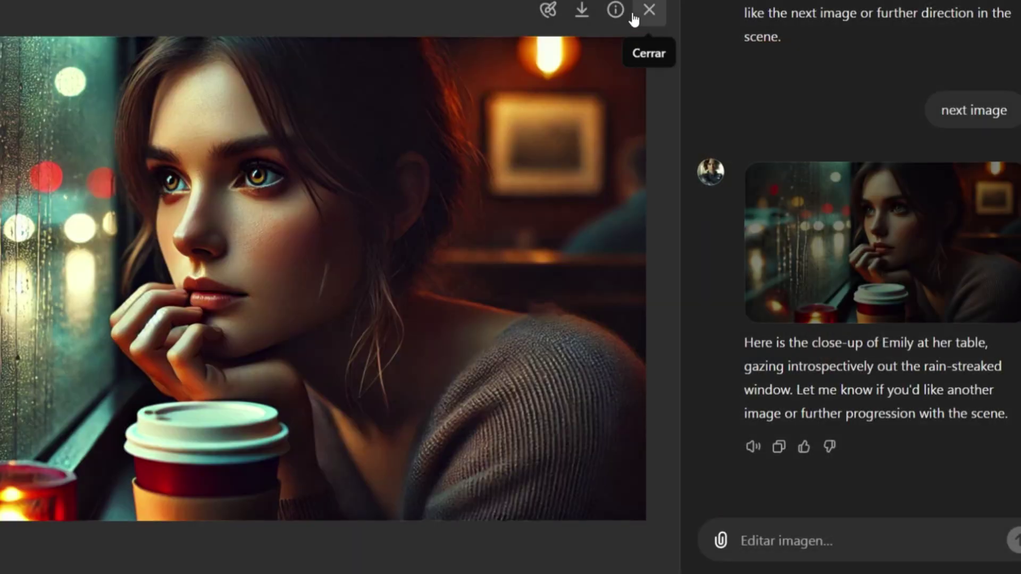
pyautogui.click(616, 10)
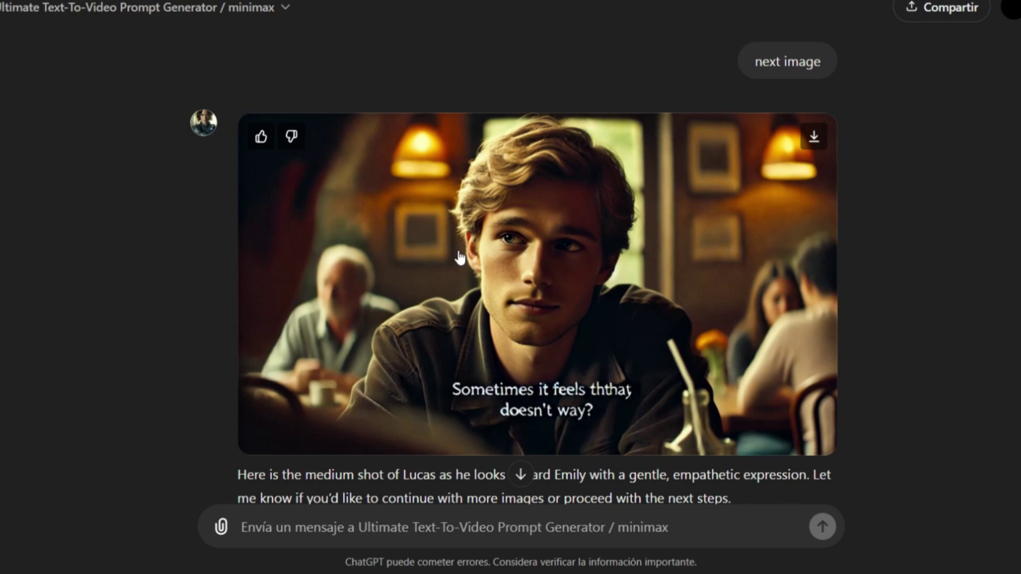
# - Send 'next' and inspect the Lucas medium-shot image and its prompt
pyautogui.scroll(15, 404, 206)
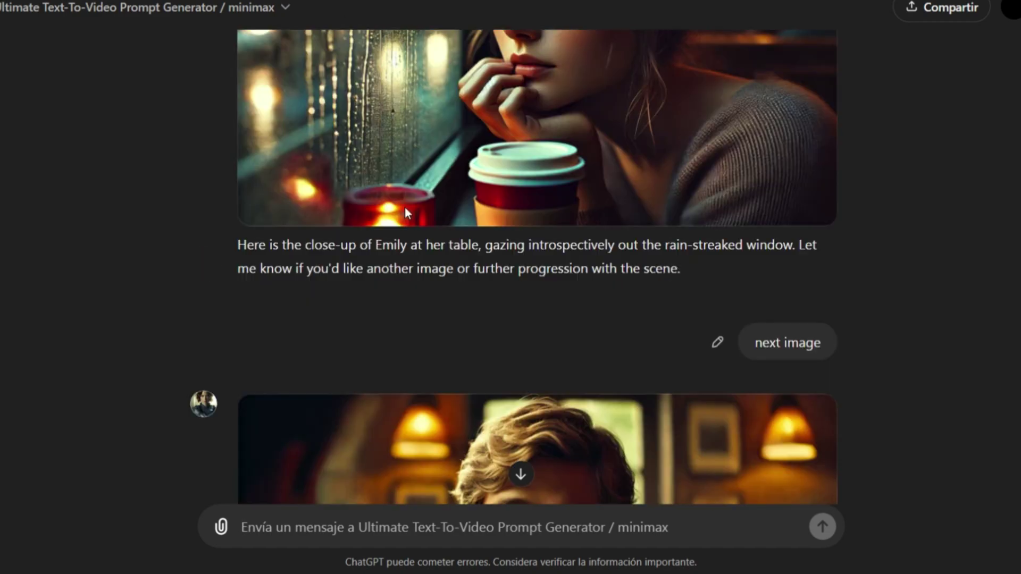
pyautogui.scroll(-8, 535, 210)
pyautogui.scroll(-10, 535, 210)
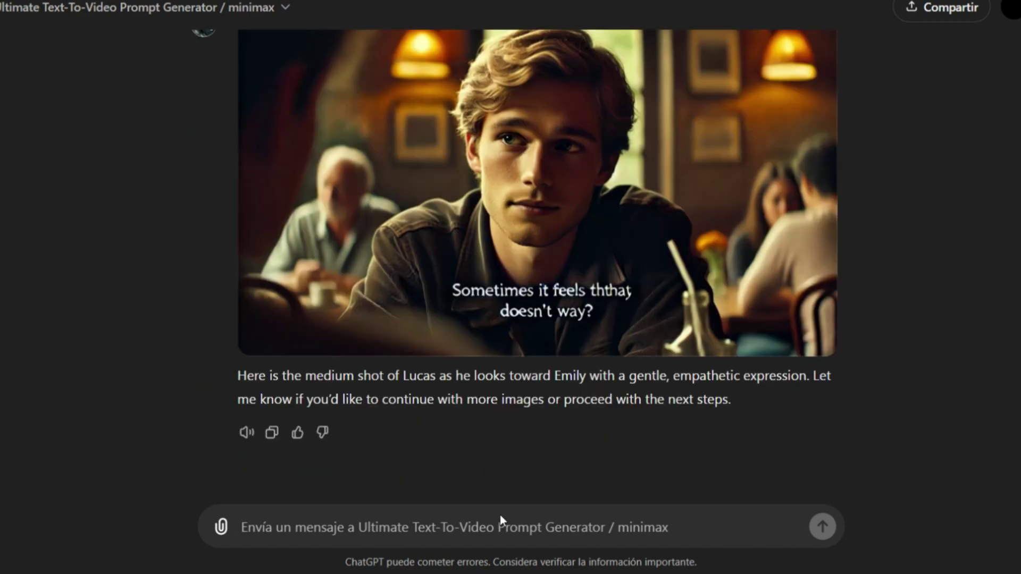
pyautogui.write('next')
pyautogui.press('Return')
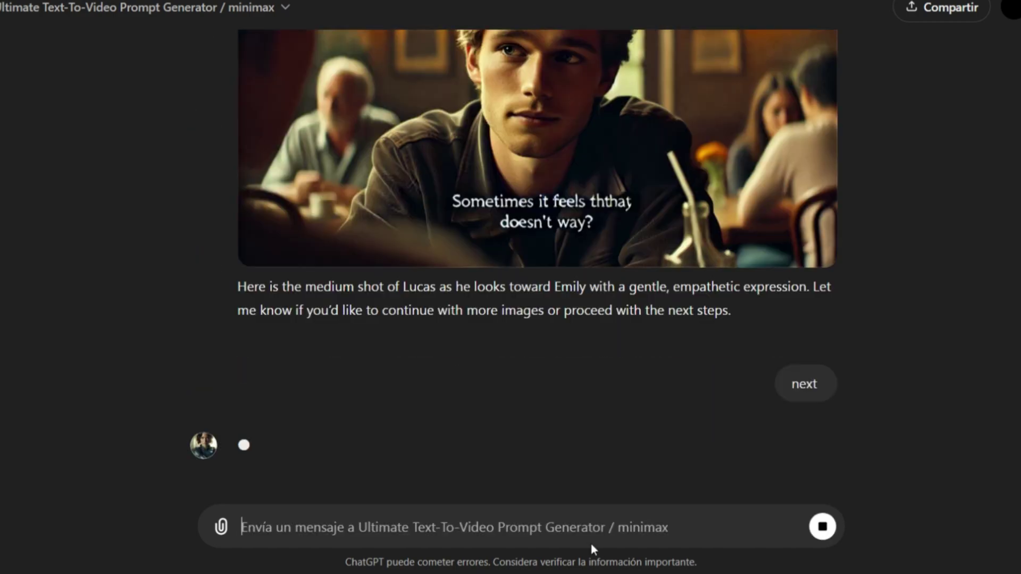
pyautogui.click(557, 233)
pyautogui.click(615, 10)
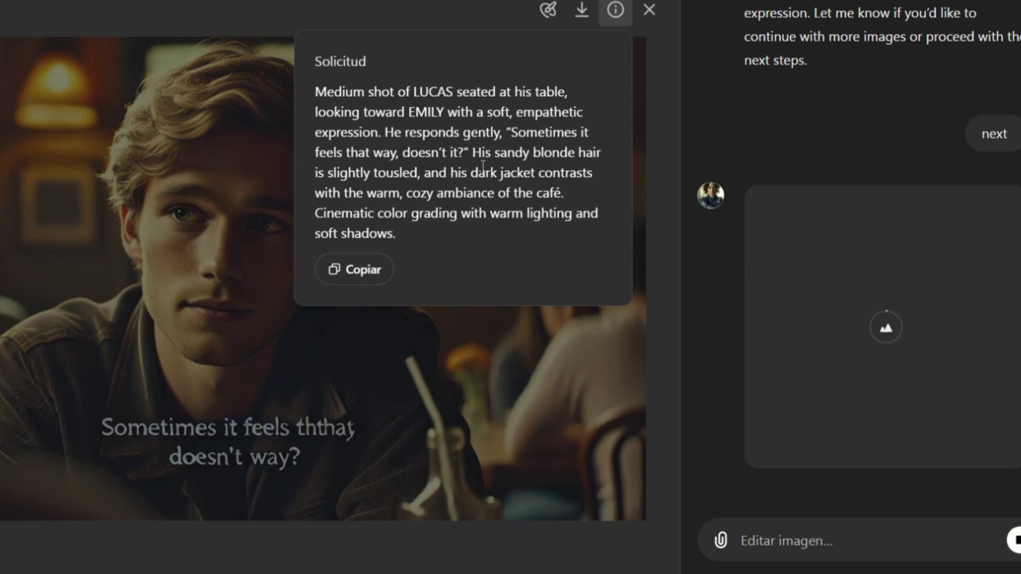
pyautogui.click(649, 9)
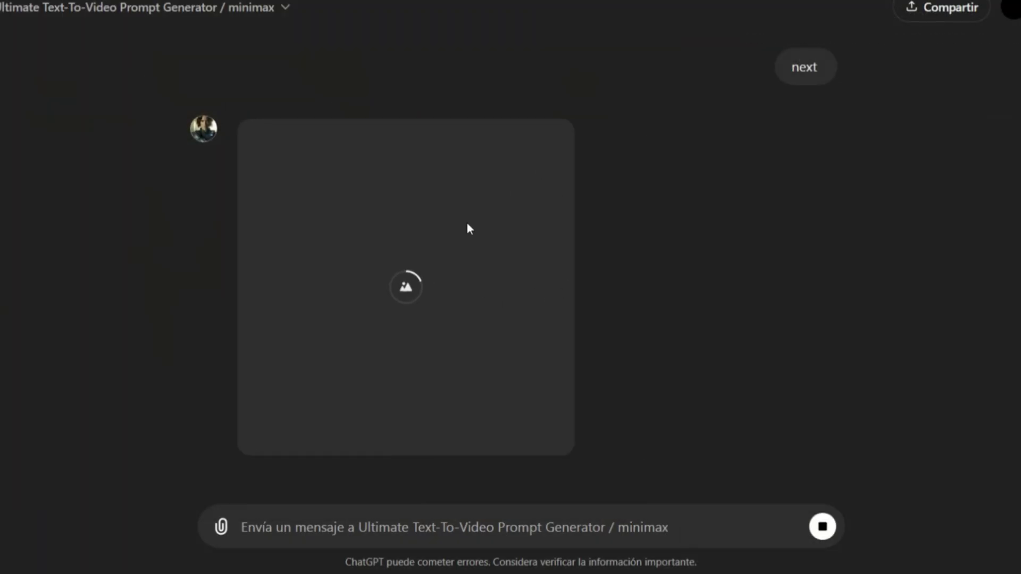
# - Request the next image, the close-up of Emily's hand on her cup
pyautogui.scroll(5, 478, 212)
pyautogui.scroll(-7, 478, 255)
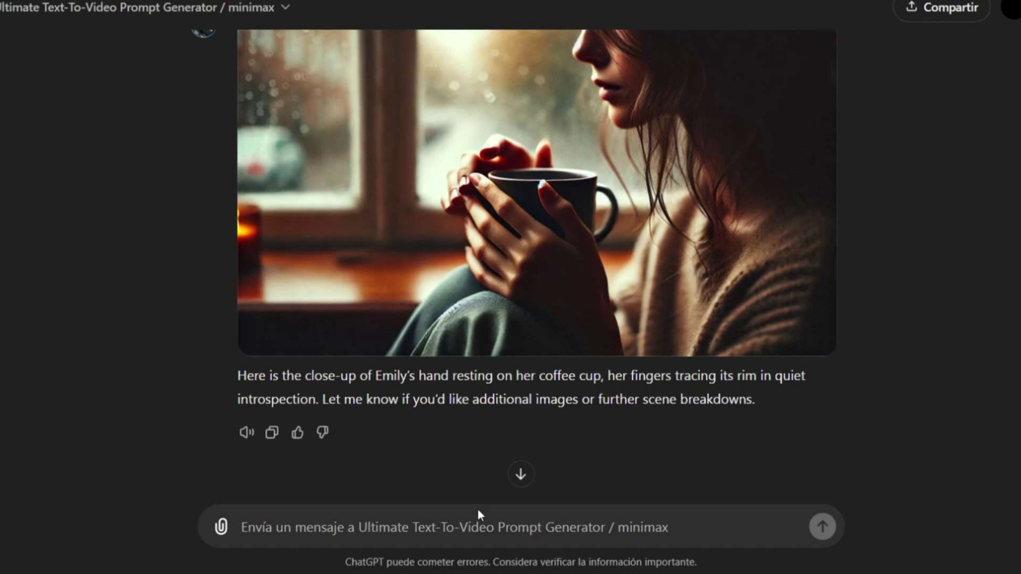
pyautogui.write('next image')
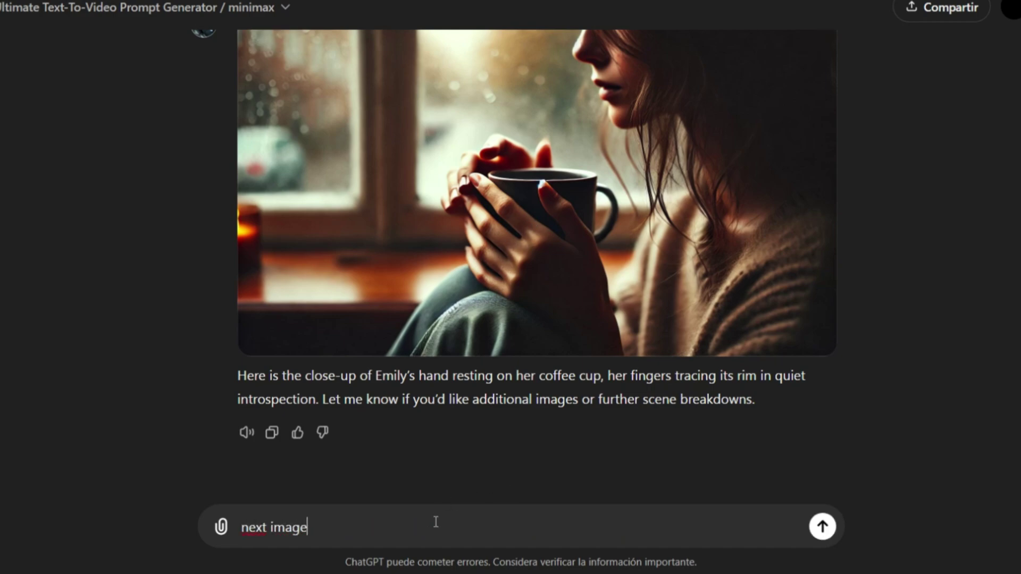
pyautogui.press('Return')
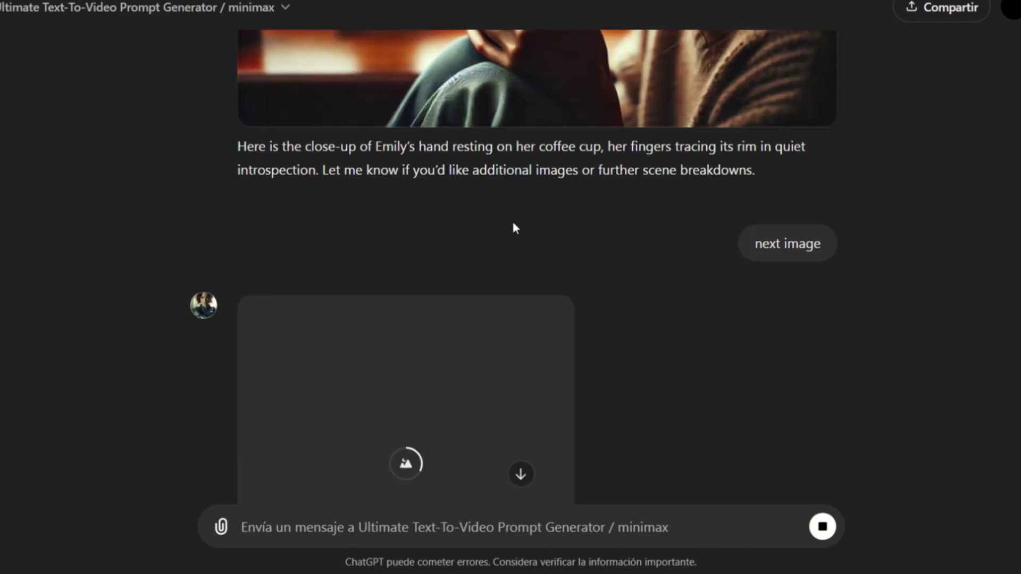
pyautogui.scroll(2, 521, 250)
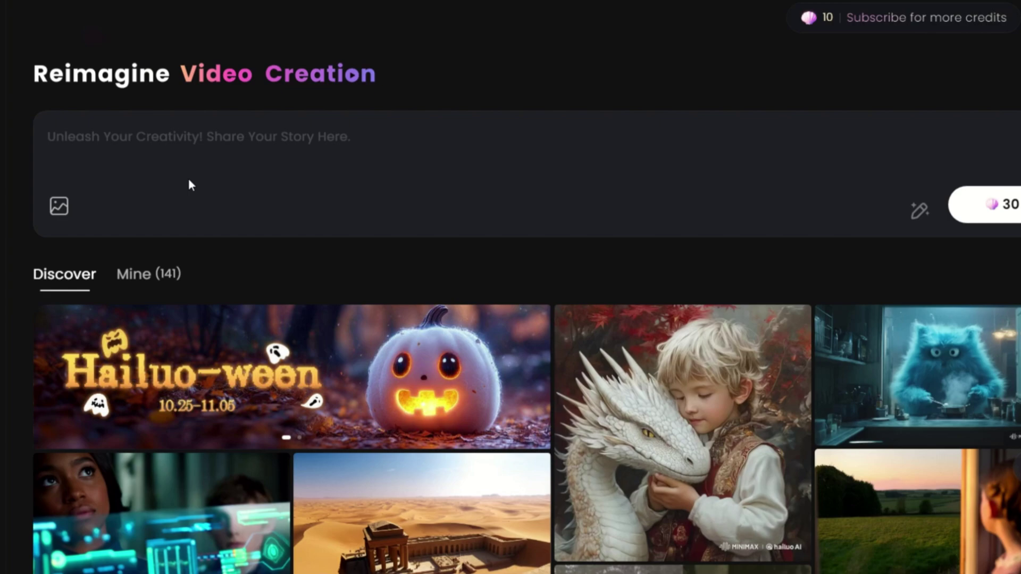
# - In Hailuo's Mine tab, list earlier generated videos and play one
pyautogui.click(142, 271)
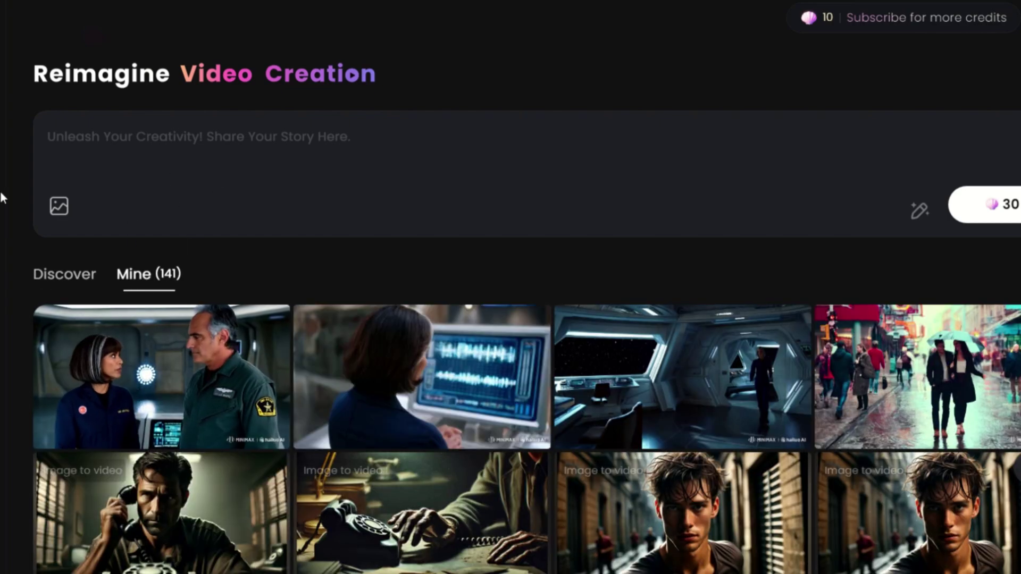
pyautogui.scroll(-3, 501, 445)
pyautogui.click(611, 409)
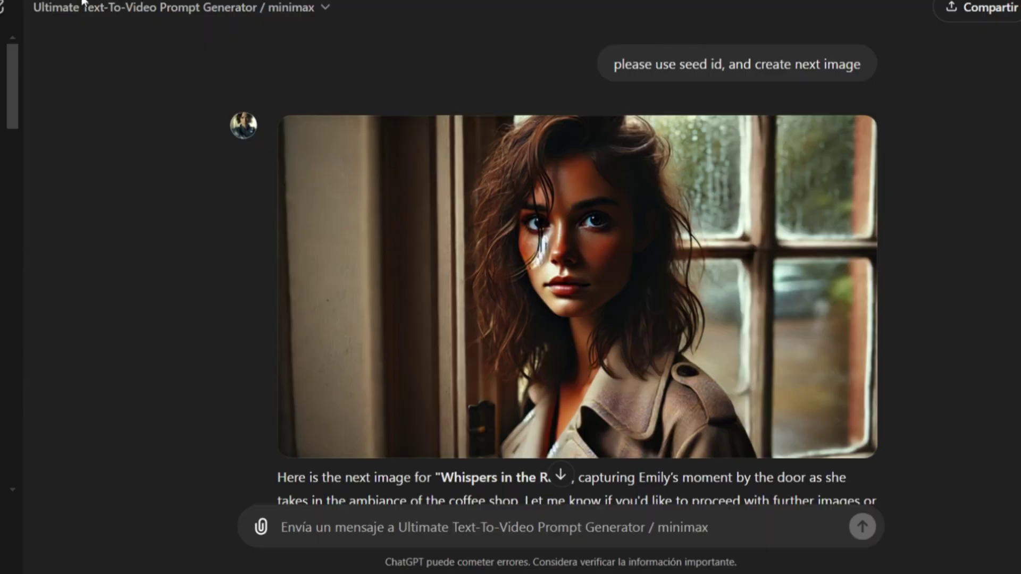
pyautogui.scroll(-4, 435, 259)
pyautogui.scroll(15, 435, 260)
pyautogui.scroll(-2, 434, 259)
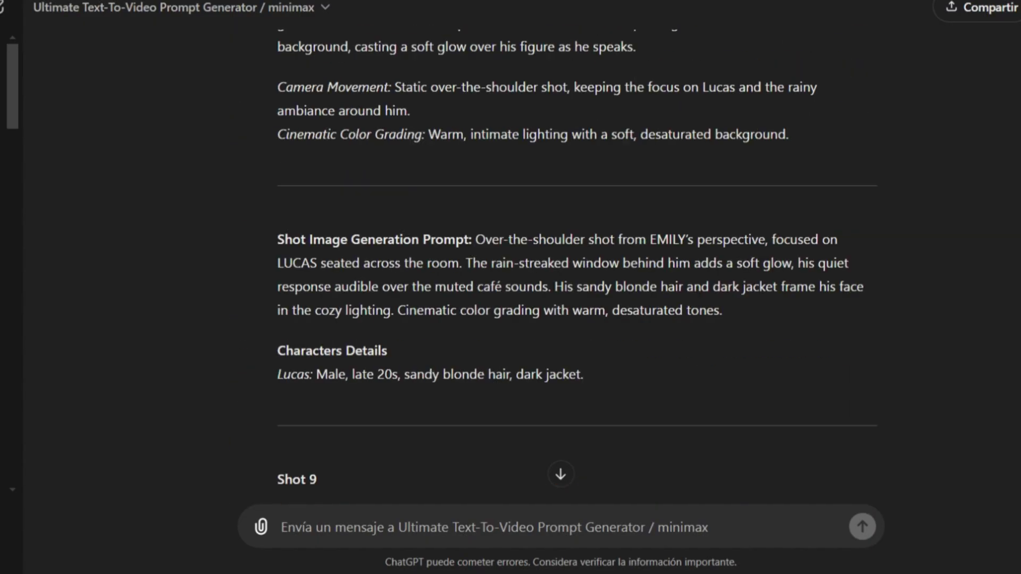
pyautogui.scroll(6, 435, 260)
pyautogui.scroll(8, 577, 260)
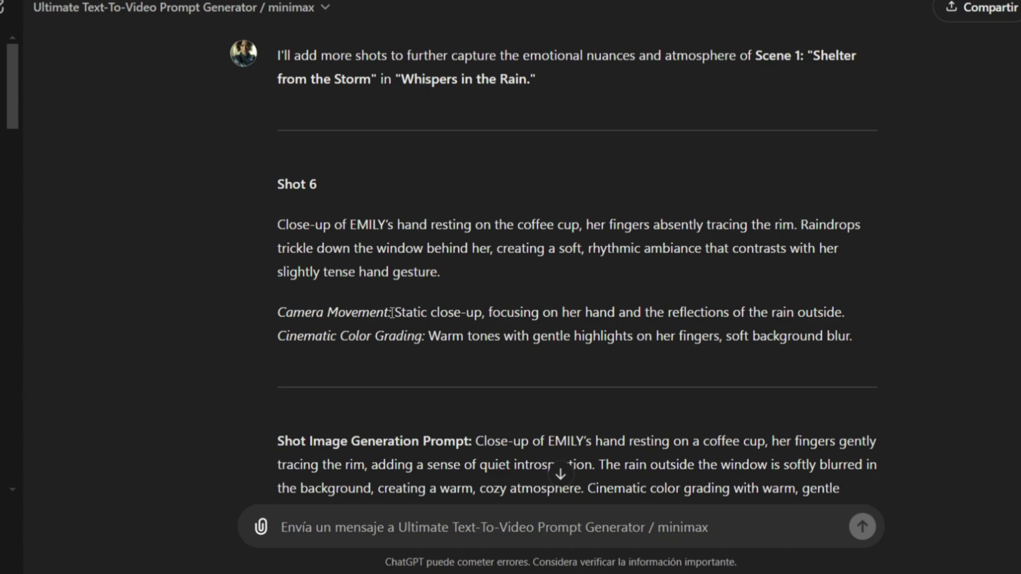
pyautogui.moveTo(392, 312); pyautogui.dragTo(535, 337)
pyautogui.moveTo(277, 337); pyautogui.dragTo(272, 313)
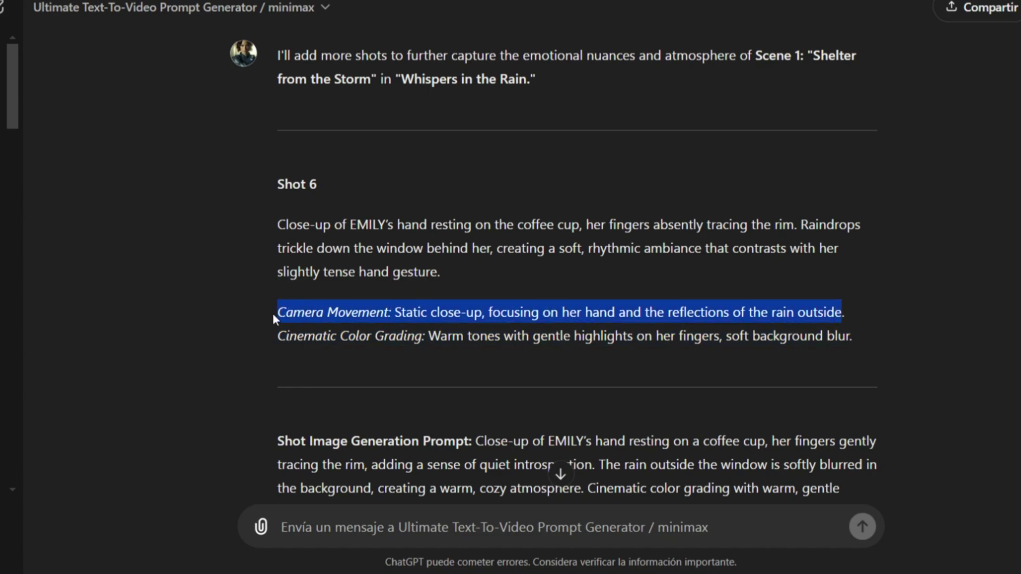
pyautogui.scroll(-3, 358, 347)
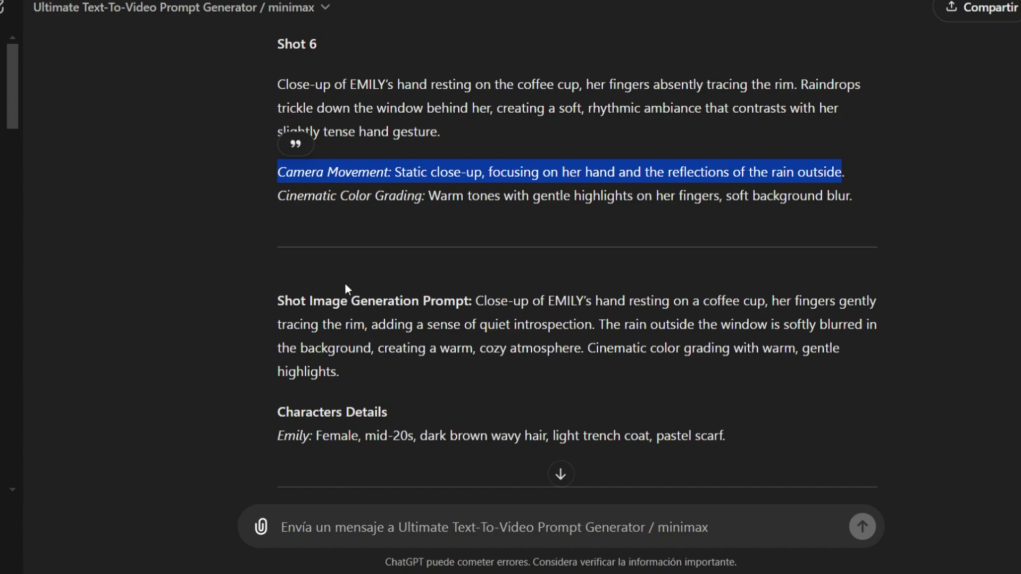
pyautogui.moveTo(277, 82); pyautogui.dragTo(821, 216)
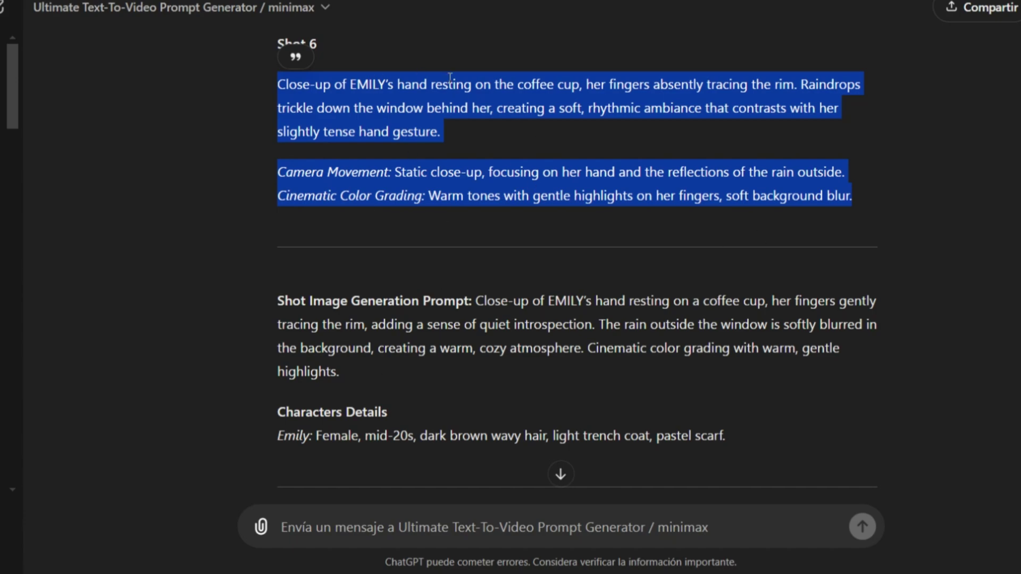
pyautogui.tripleClick(340, 436)
pyautogui.moveTo(278, 436); pyautogui.dragTo(732, 437)
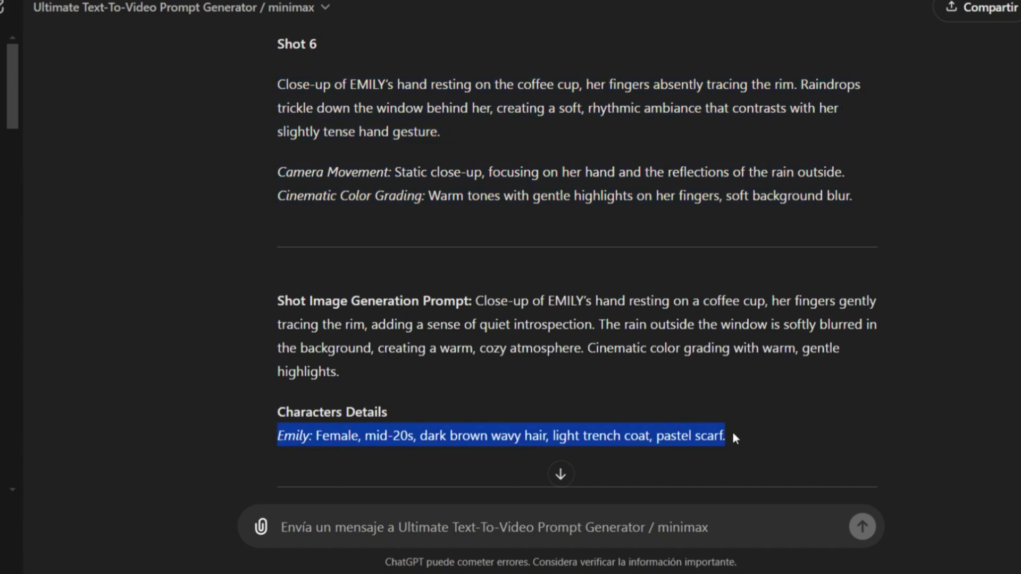
pyautogui.moveTo(275, 82); pyautogui.dragTo(852, 197)
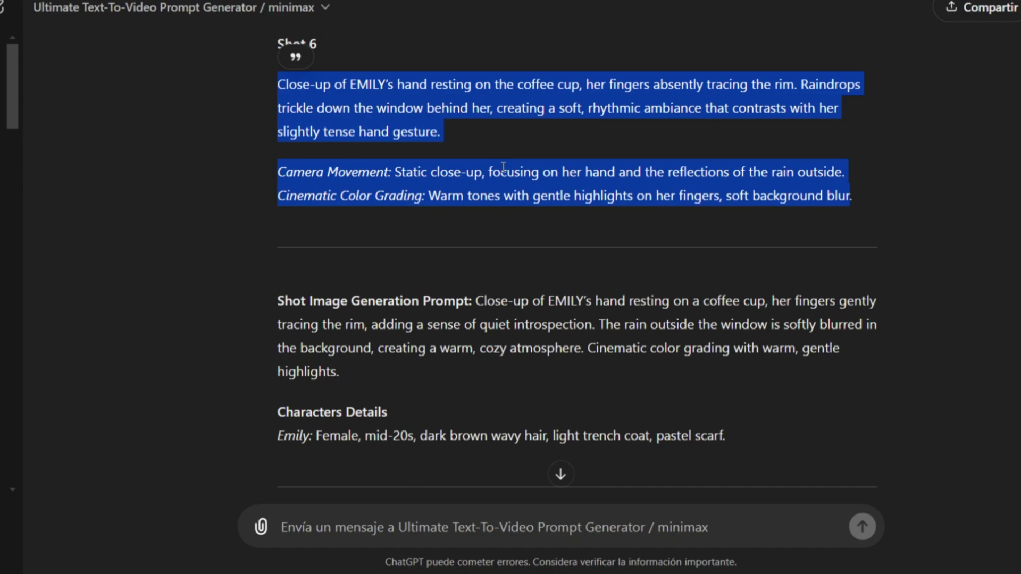
pyautogui.click(435, 239)
pyautogui.scroll(-20, 430, 238)
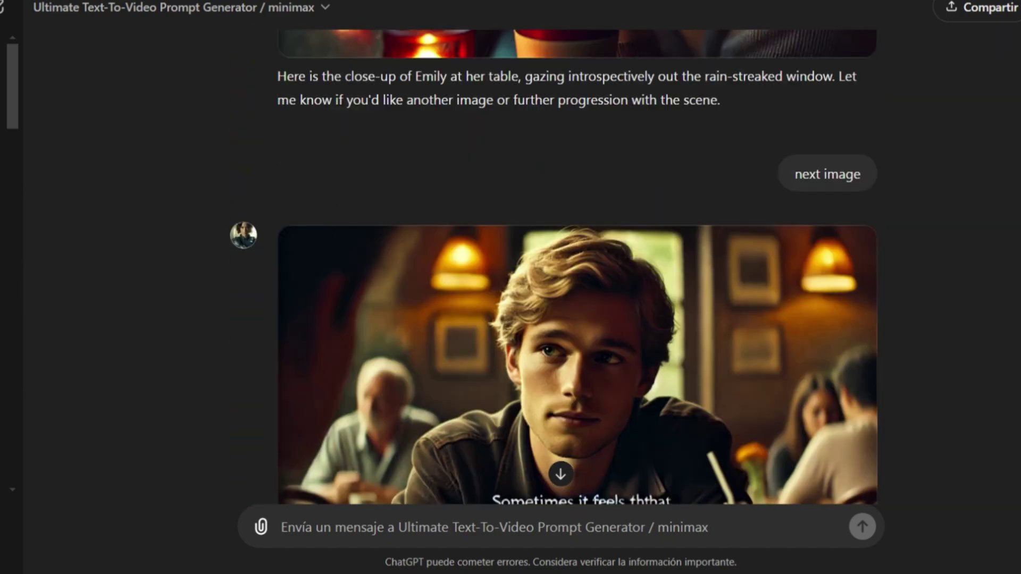
pyautogui.scroll(-11, 576, 266)
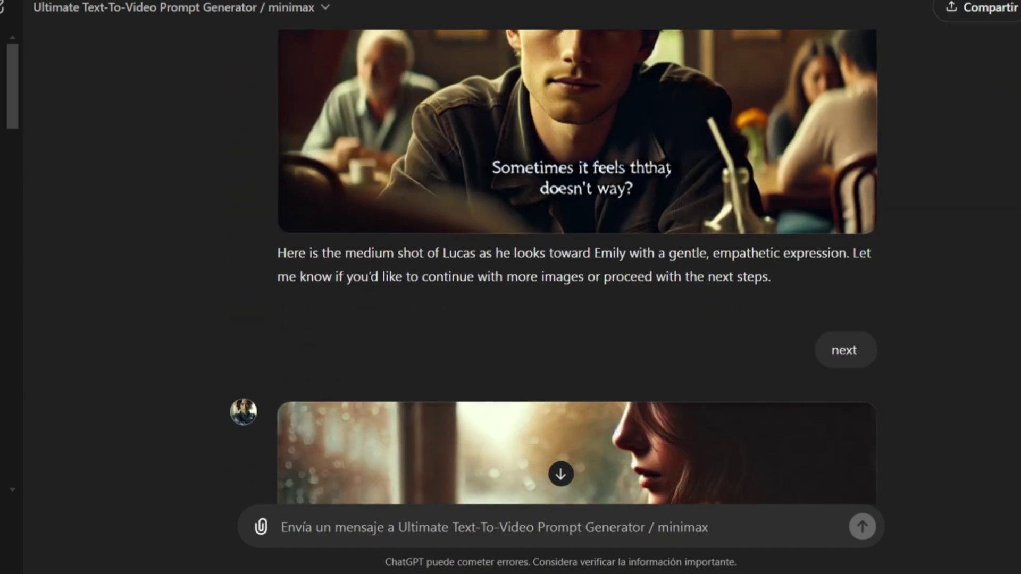
pyautogui.scroll(-15, 656, 275)
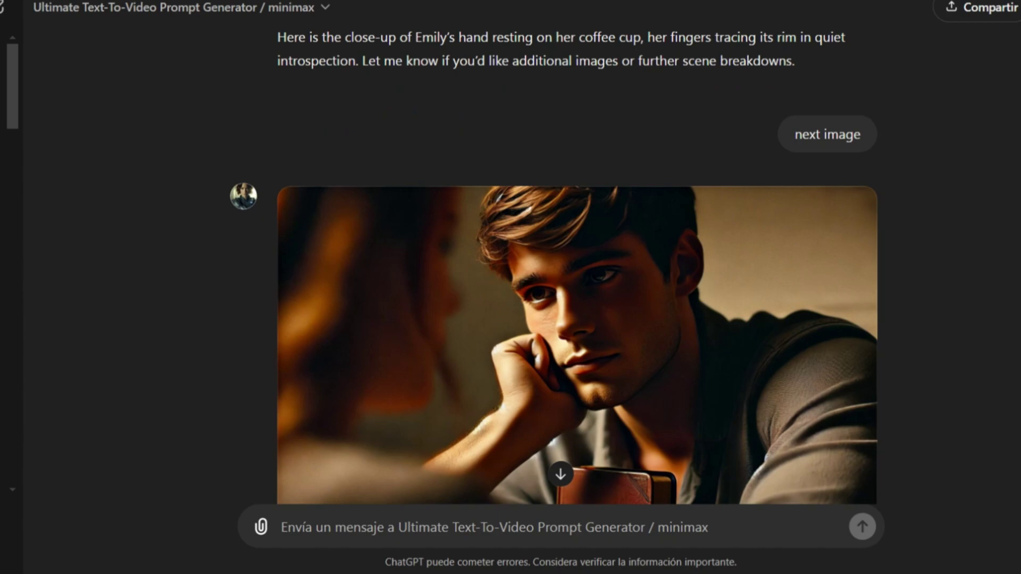
pyautogui.scroll(-5, 658, 274)
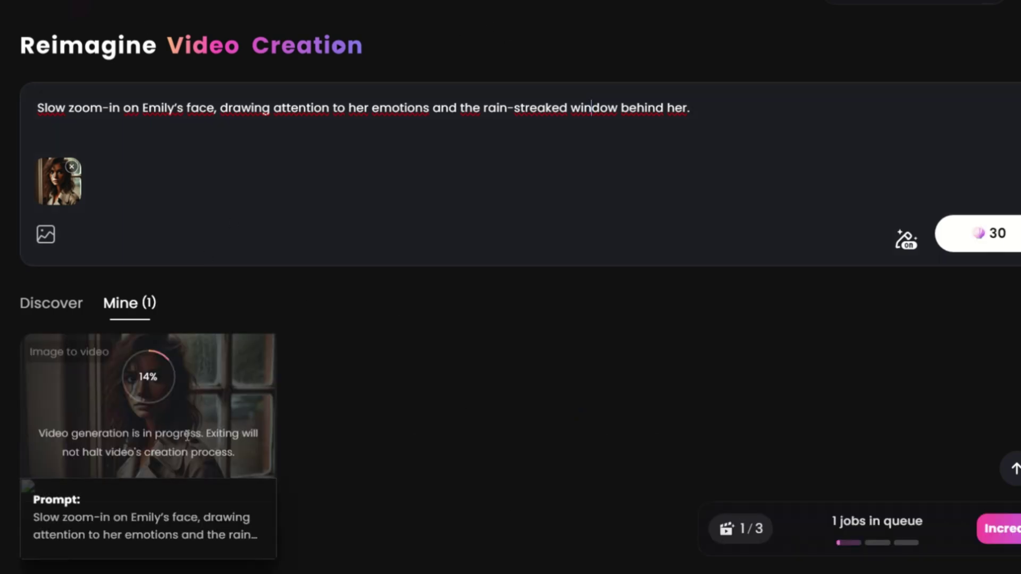
# - Replace the Hailuo prompt with the full multi-line Emily close-up prompt and drop the reference image
pyautogui.scroll(-1, 158, 331)
pyautogui.tripleClick(141, 39)
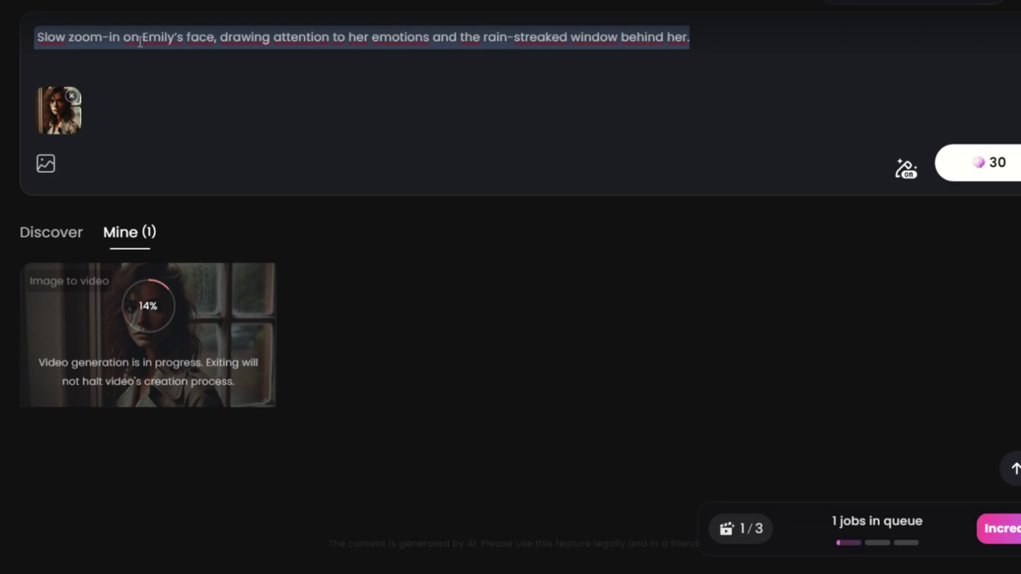
pyautogui.hotkey('ctrl', 'v')
pyautogui.click(32, 86)
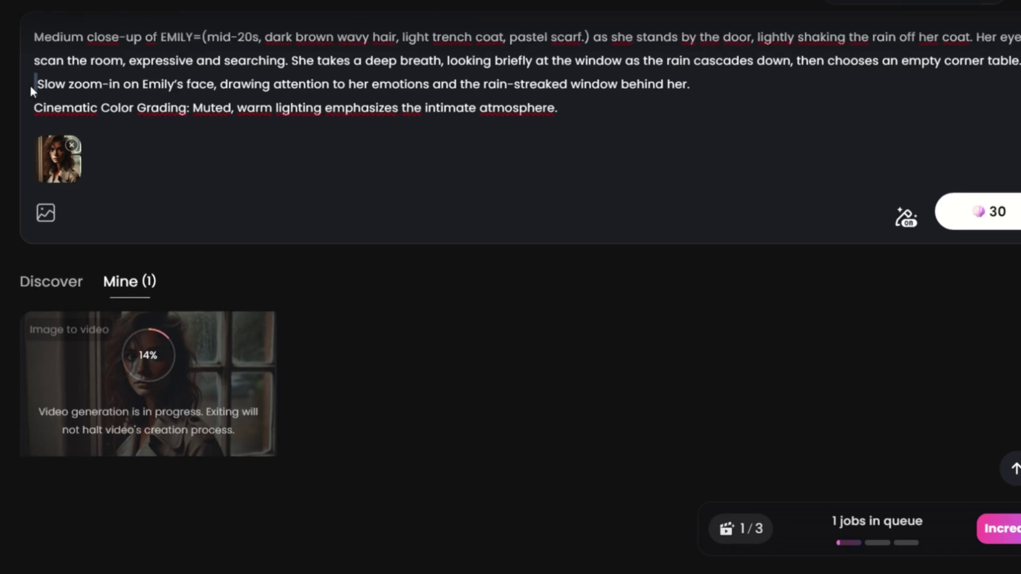
pyautogui.press('Delete')
pyautogui.click(72, 145)
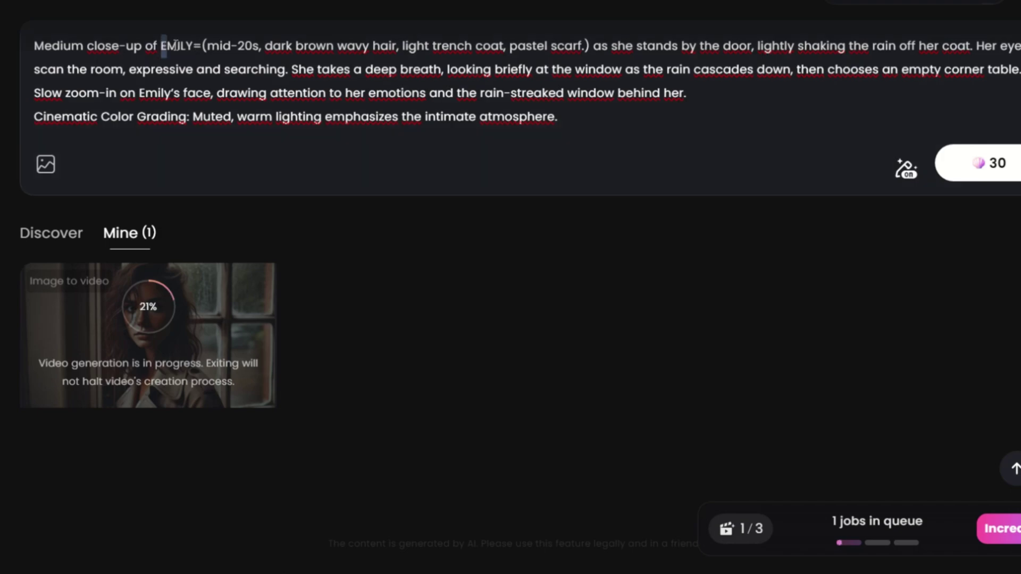
# - Generate the video for 30 credits and drag a new reference image onto the prompt
pyautogui.moveTo(202, 46); pyautogui.dragTo(589, 45)
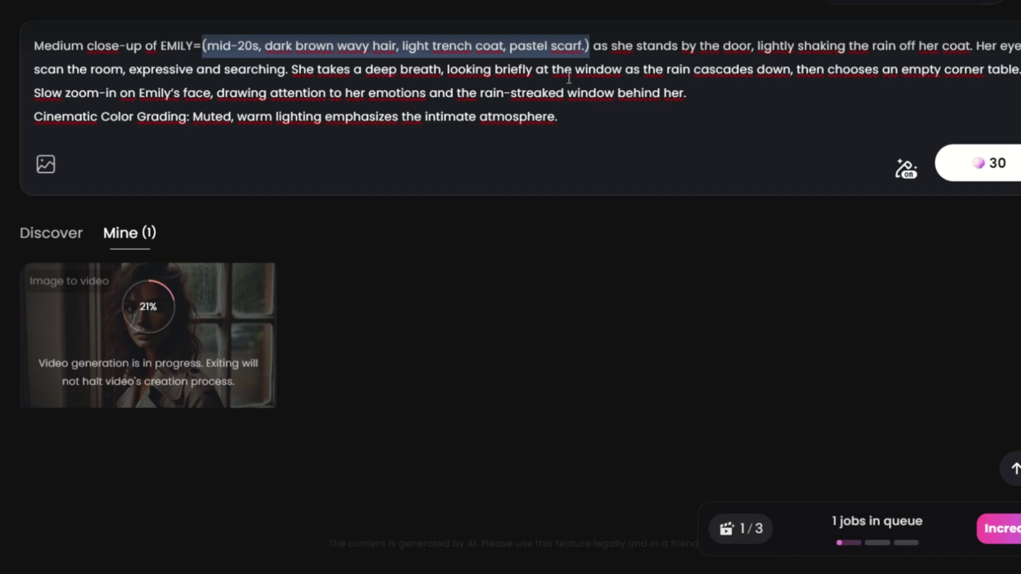
pyautogui.click(984, 162)
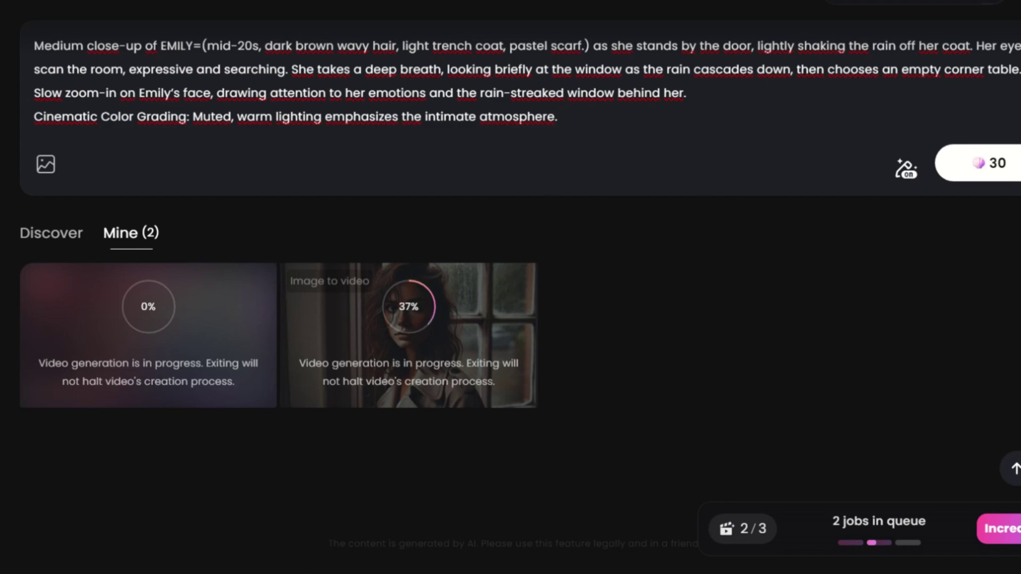
pyautogui.moveTo(197, 221); pyautogui.dragTo(183, 194)
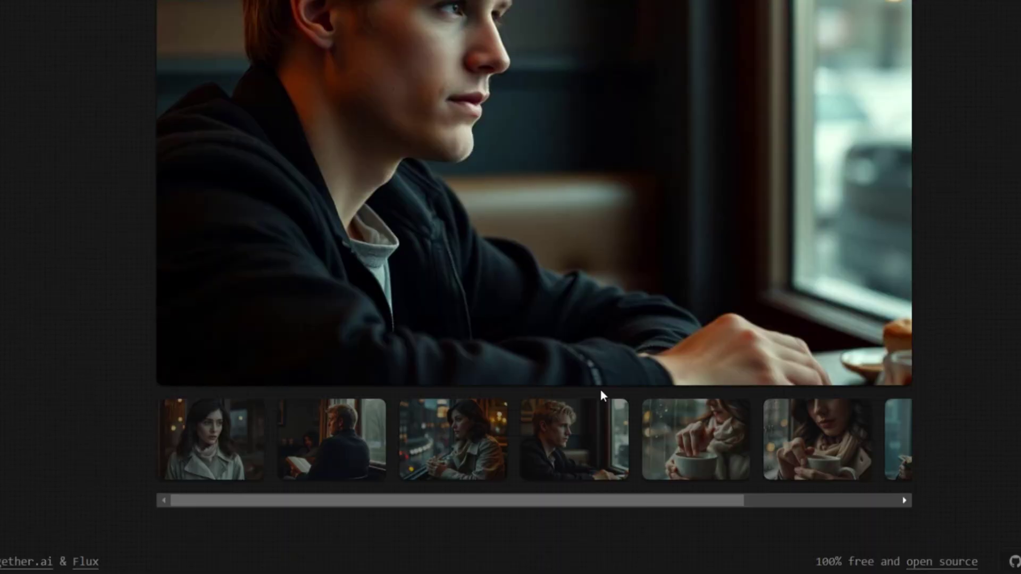
# - Preview the coffee-cup and window images, then replace the BlinkShot prompt with the new scene prompt
pyautogui.click(691, 441)
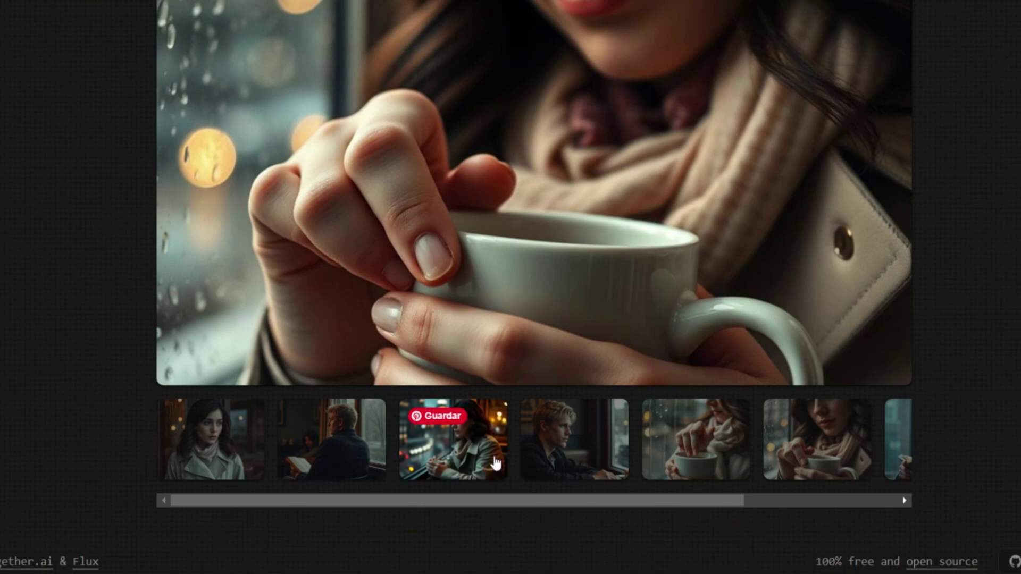
pyautogui.click(453, 439)
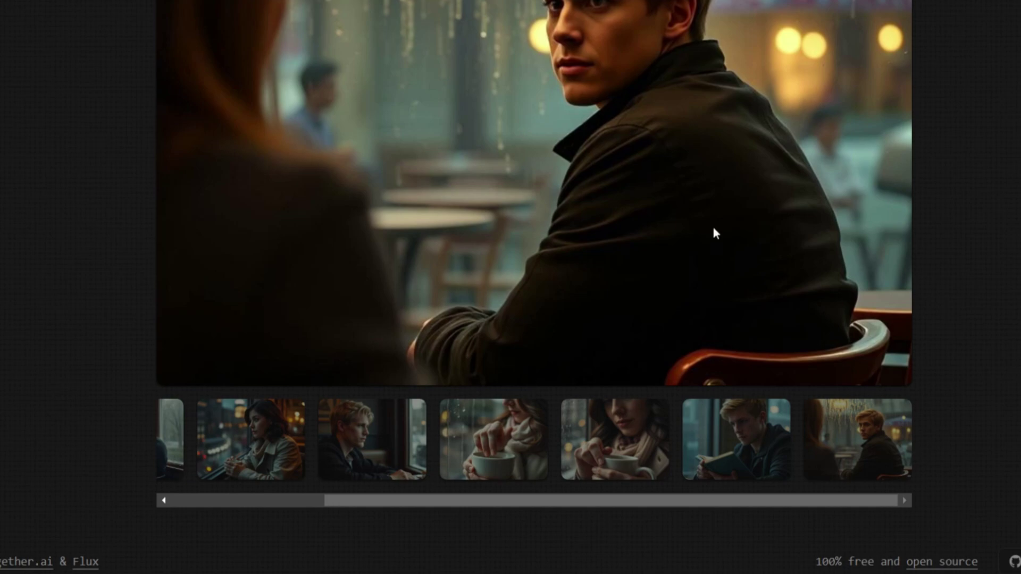
pyautogui.scroll(5, 501, 228)
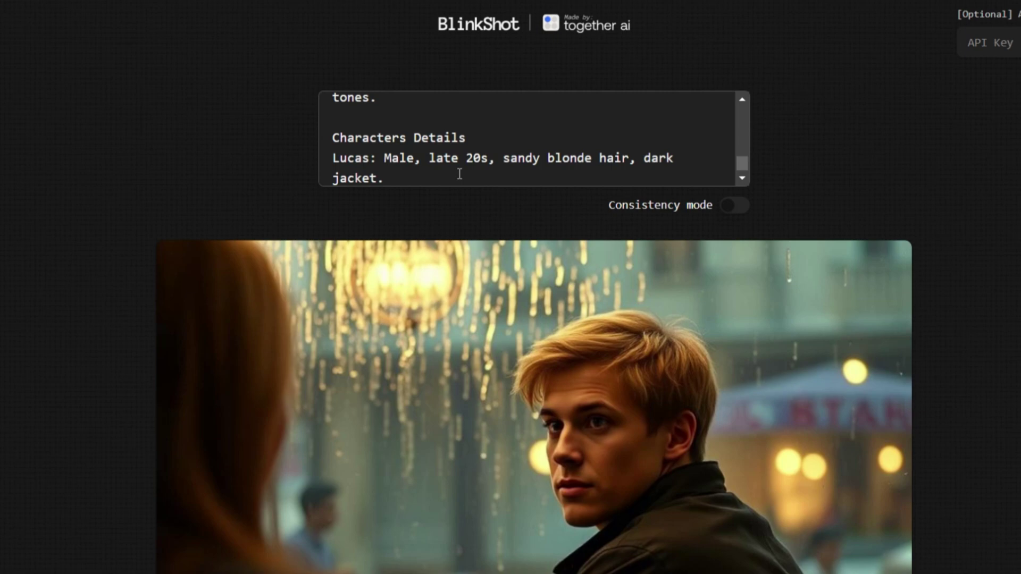
pyautogui.click(459, 174)
pyautogui.hotkey('ctrl', 'a')
pyautogui.press('BackSpace')
pyautogui.hotkey('ctrl', 'v')
pyautogui.scroll(-6, 500, 197)
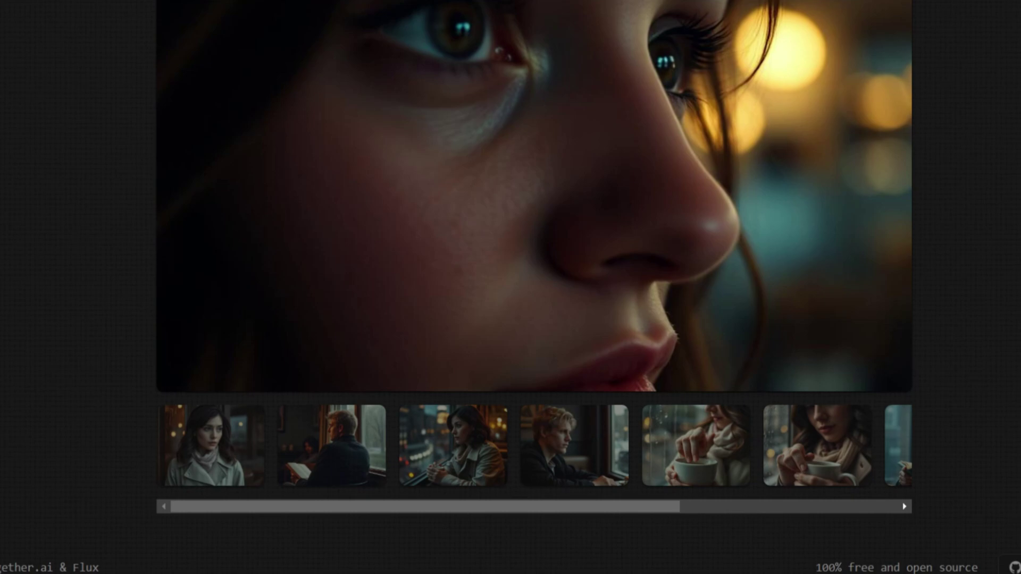
# - Paste the prompt with Emily and Lucas character details and review the regenerated images
pyautogui.hotkey('ctrl', 'a')
pyautogui.hotkey('ctrl', 'v')
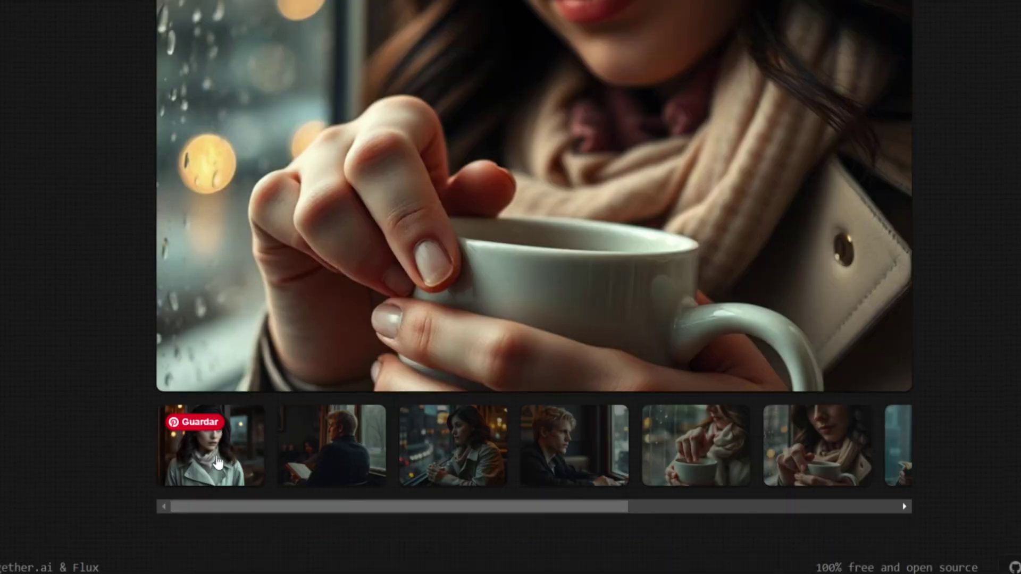
pyautogui.click(332, 452)
pyautogui.click(574, 452)
pyautogui.click(739, 455)
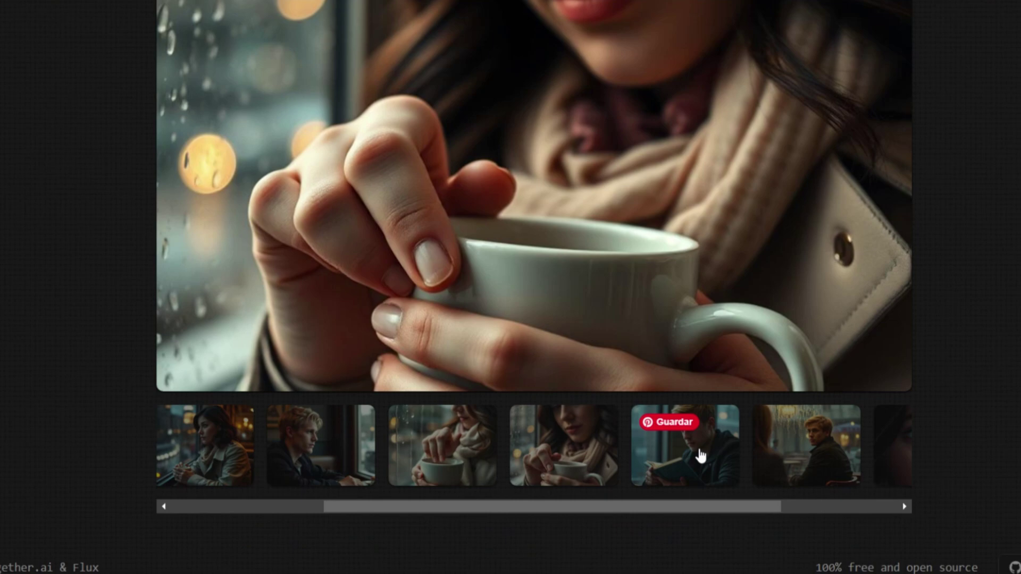
pyautogui.hscroll(3, 700, 456)
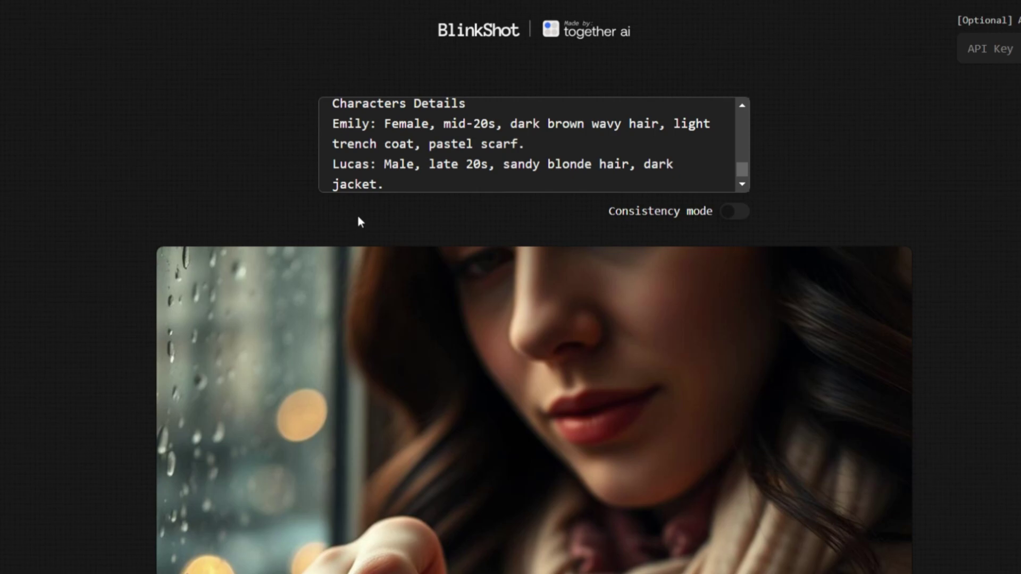
pyautogui.scroll(-7, 360, 221)
pyautogui.scroll(7, 703, 221)
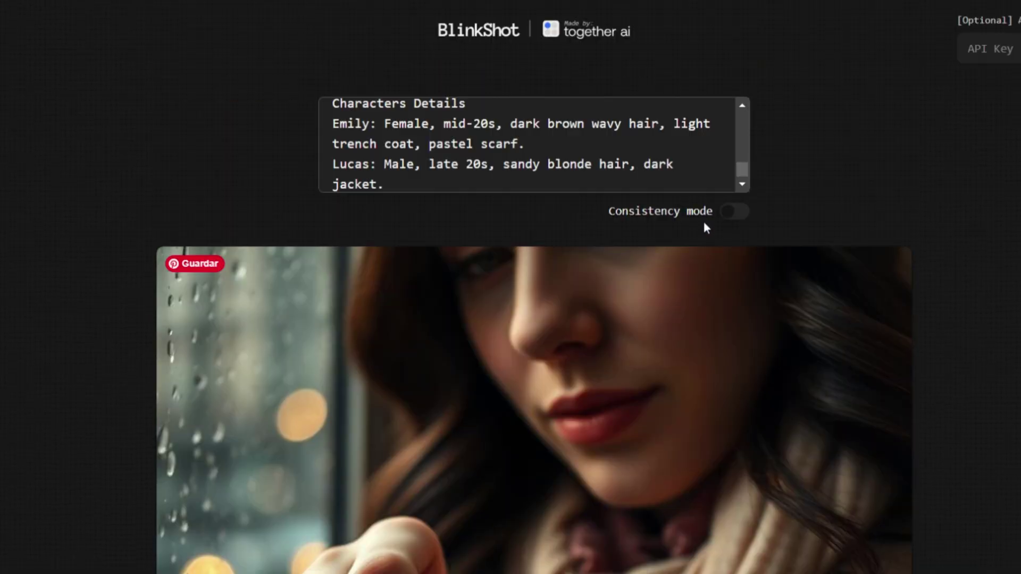
pyautogui.scroll(-7, 684, 314)
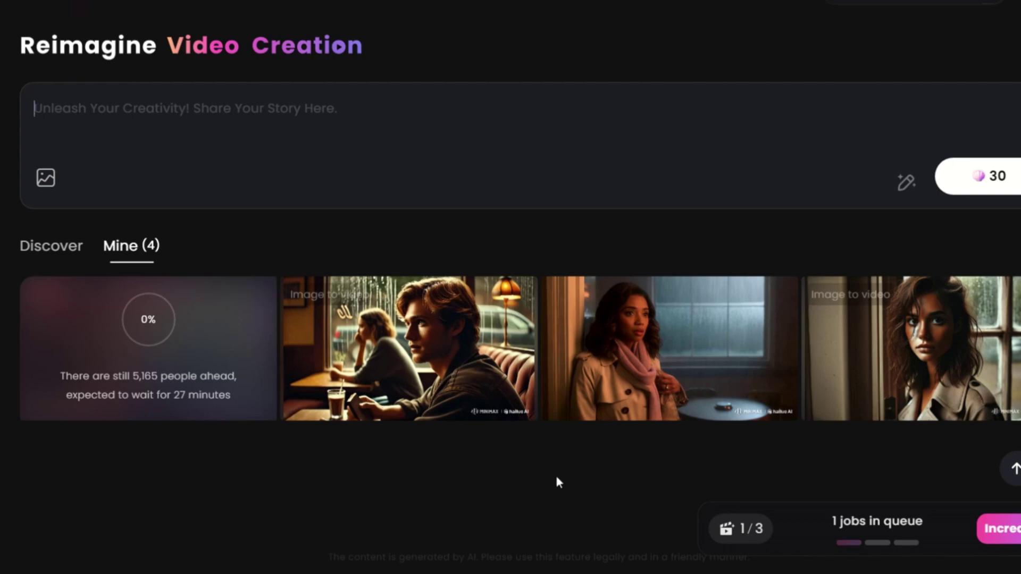
pyautogui.click(850, 349)
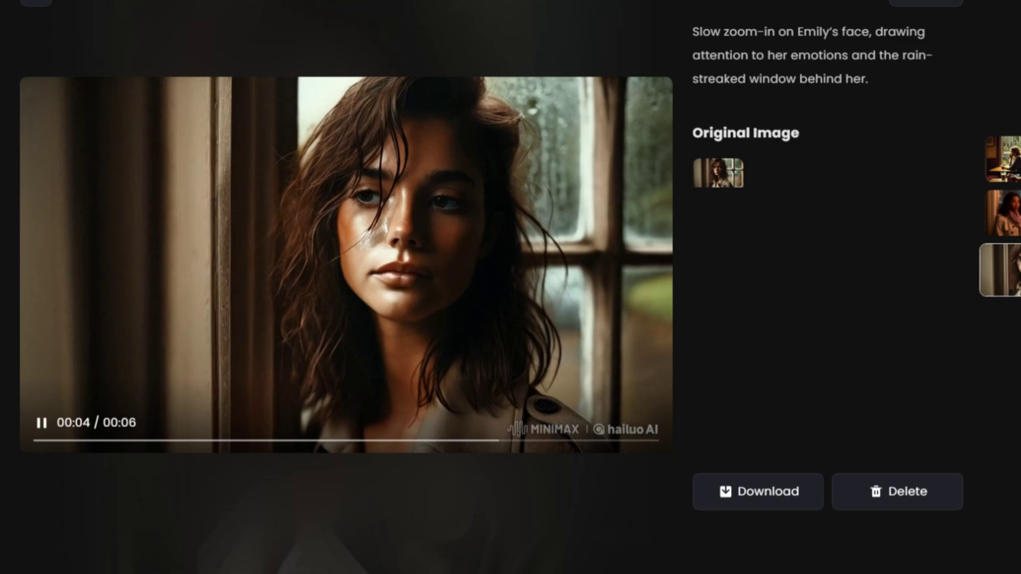
pyautogui.moveTo(692, 32); pyautogui.dragTo(866, 81)
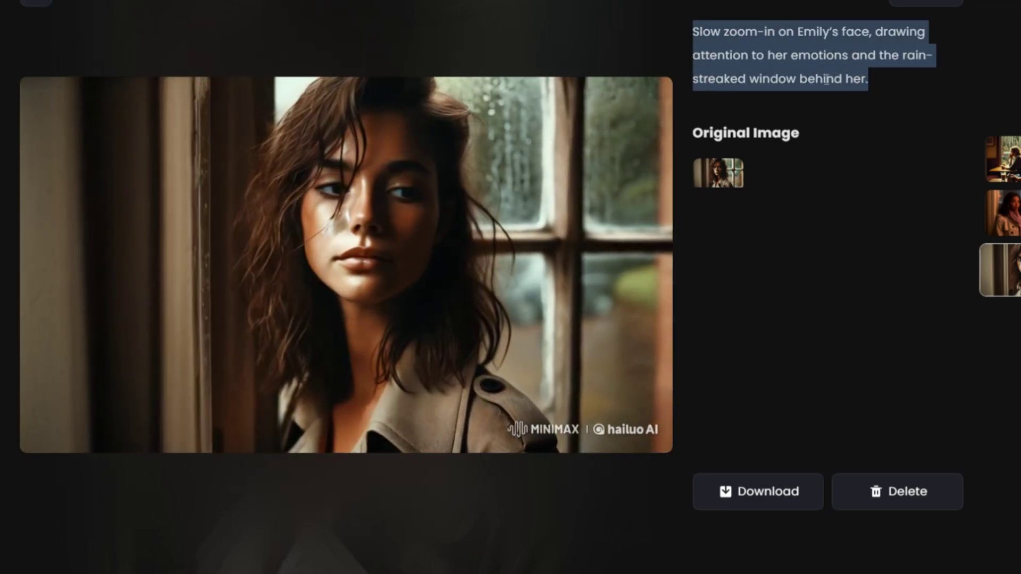
pyautogui.click(174, 48)
pyautogui.press('Escape')
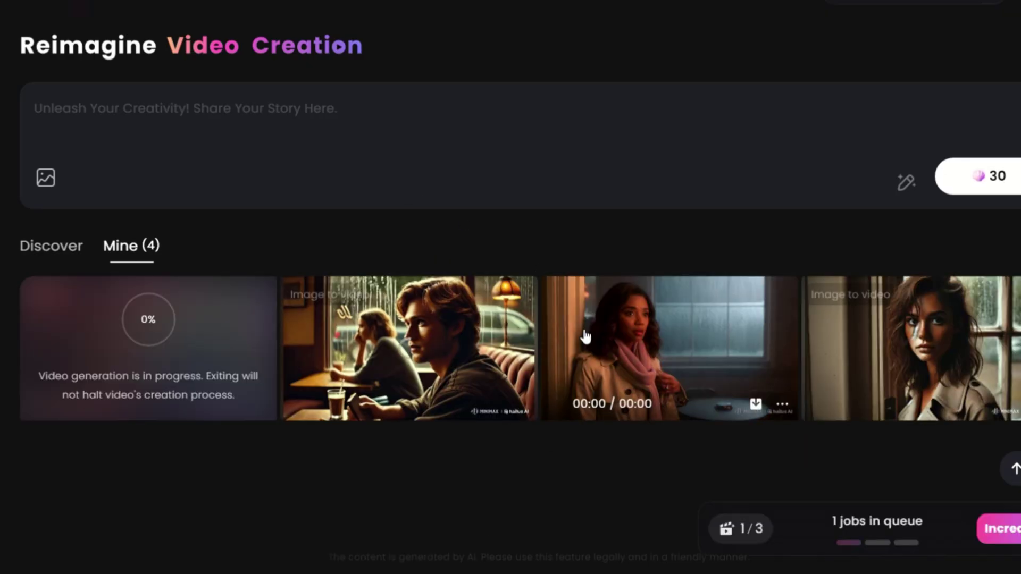
pyautogui.click(583, 335)
pyautogui.moveTo(692, 29); pyautogui.dragTo(825, 317)
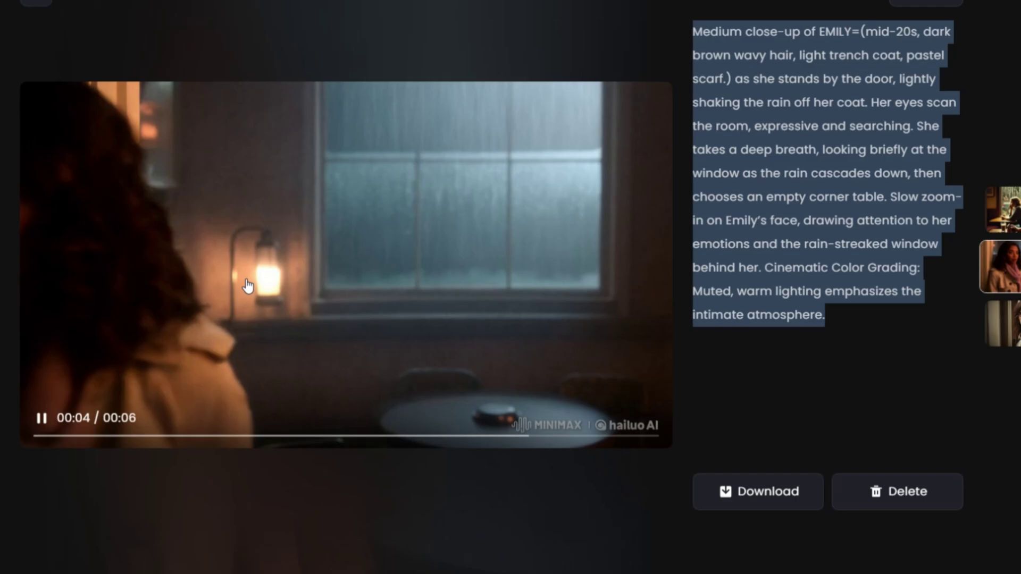
pyautogui.click(43, 5)
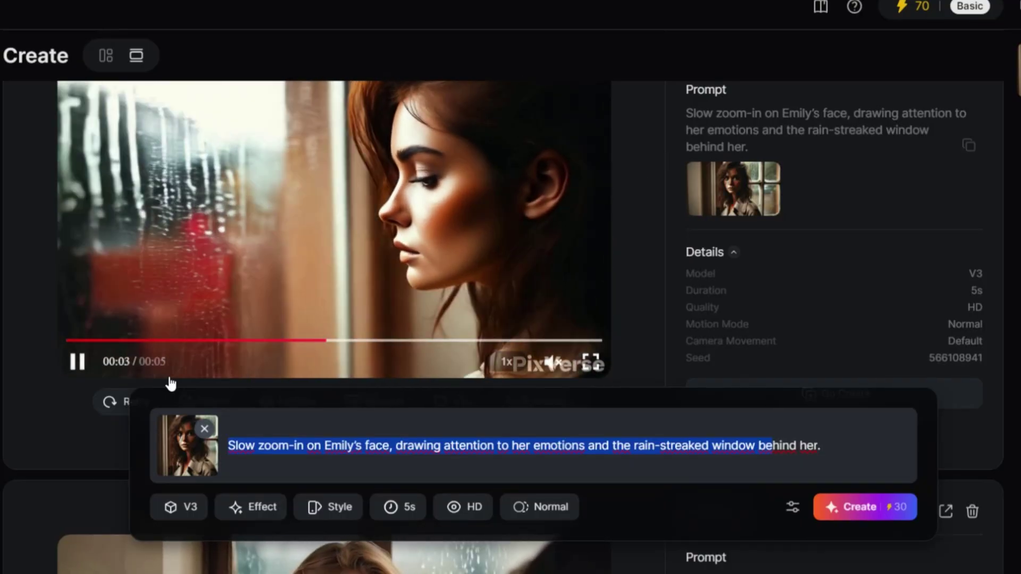
pyautogui.click(255, 445)
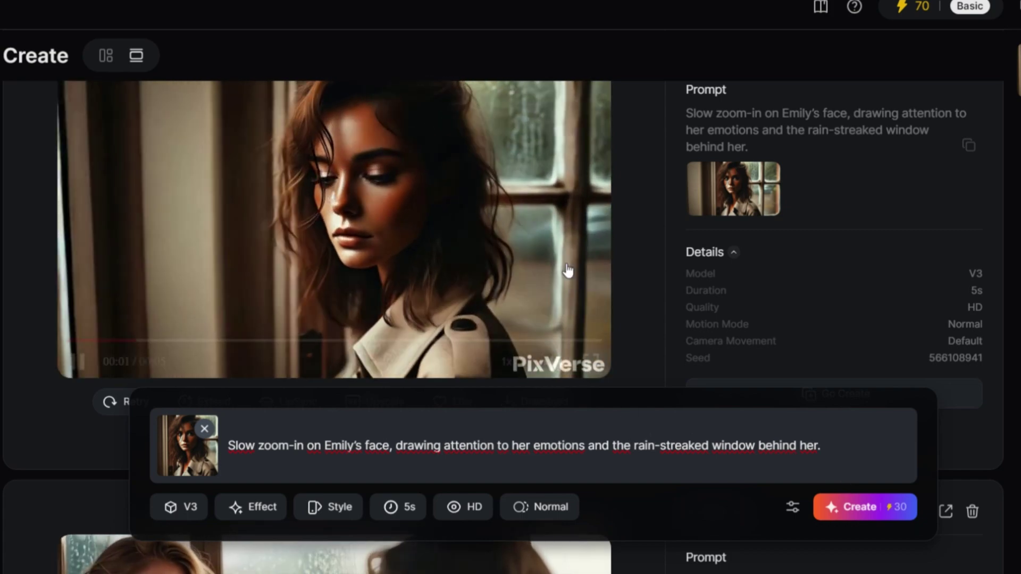
pyautogui.scroll(2, 553, 242)
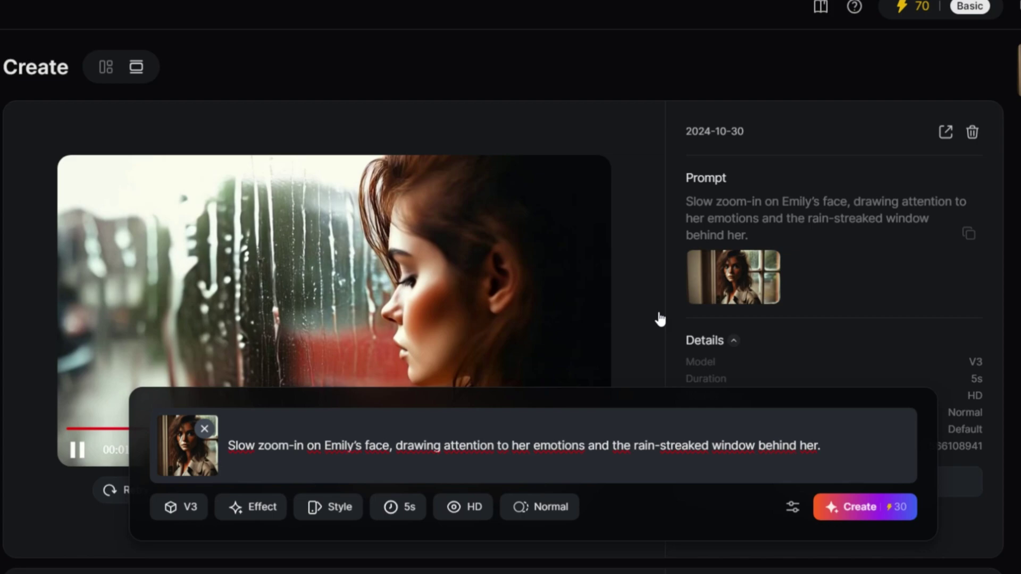
pyautogui.scroll(-7, 638, 319)
pyautogui.scroll(5, 611, 296)
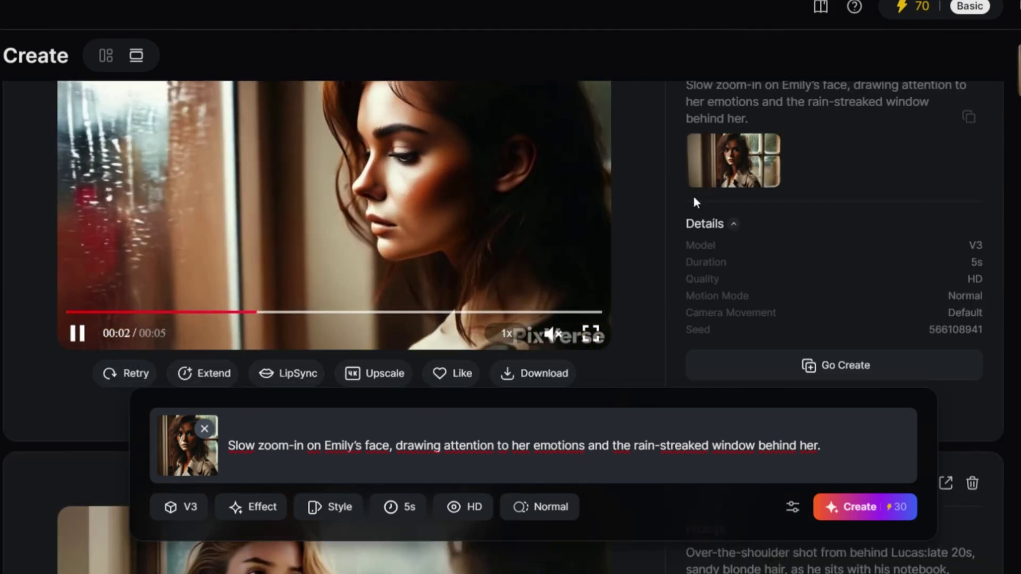
pyautogui.scroll(2, 346, 212)
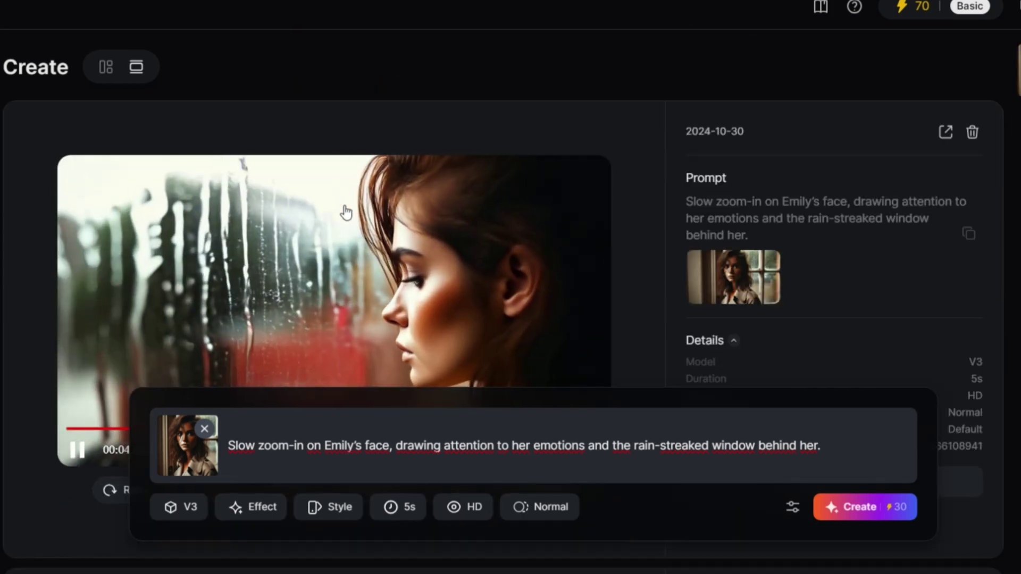
pyautogui.scroll(-2, 347, 212)
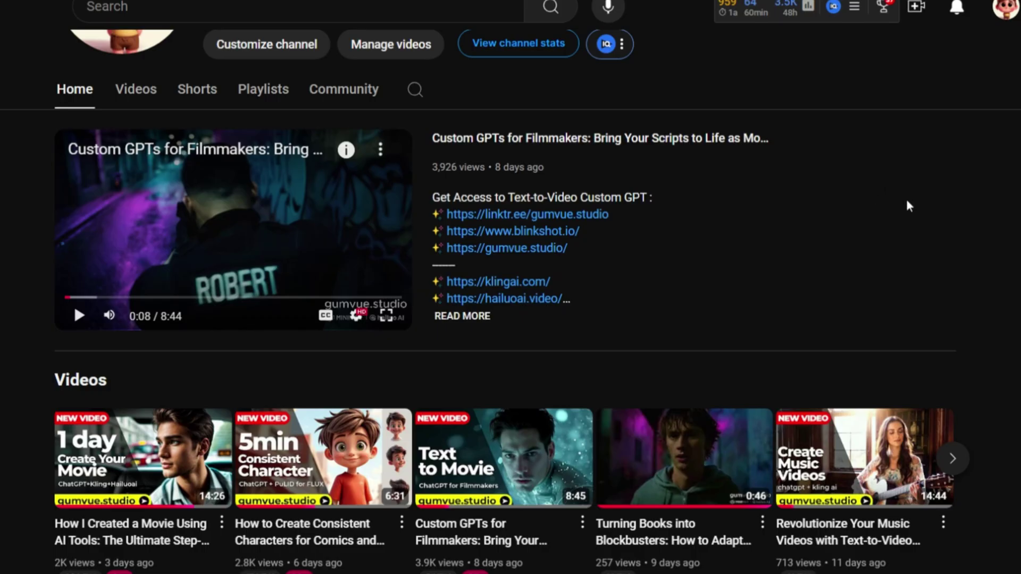
# - Find and play the channel's 'Want to Create Stunning Comics? Watch This Custom GPT Guide Now' video
pyautogui.scroll(4, 820, 150)
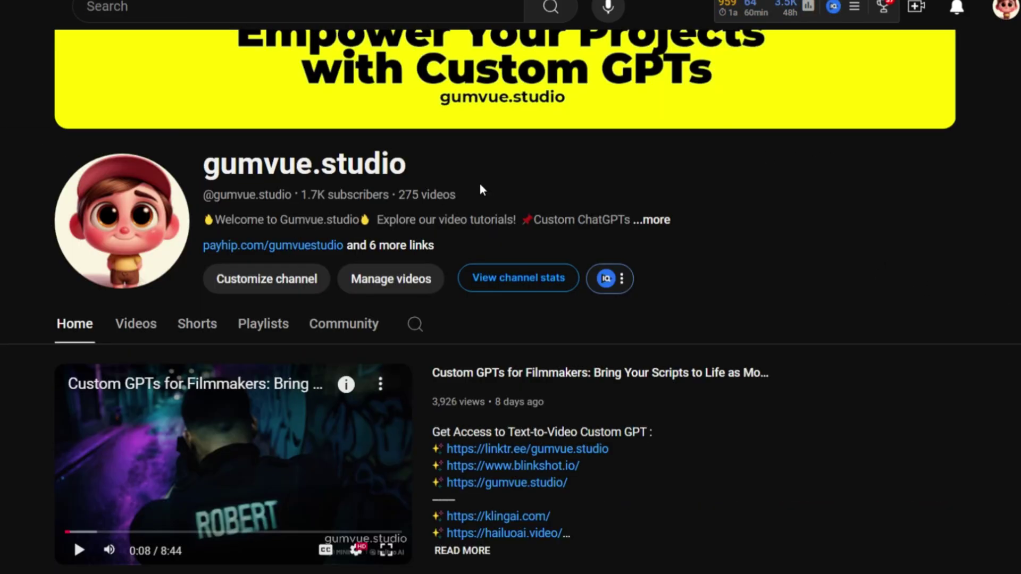
pyautogui.scroll(1, 585, 197)
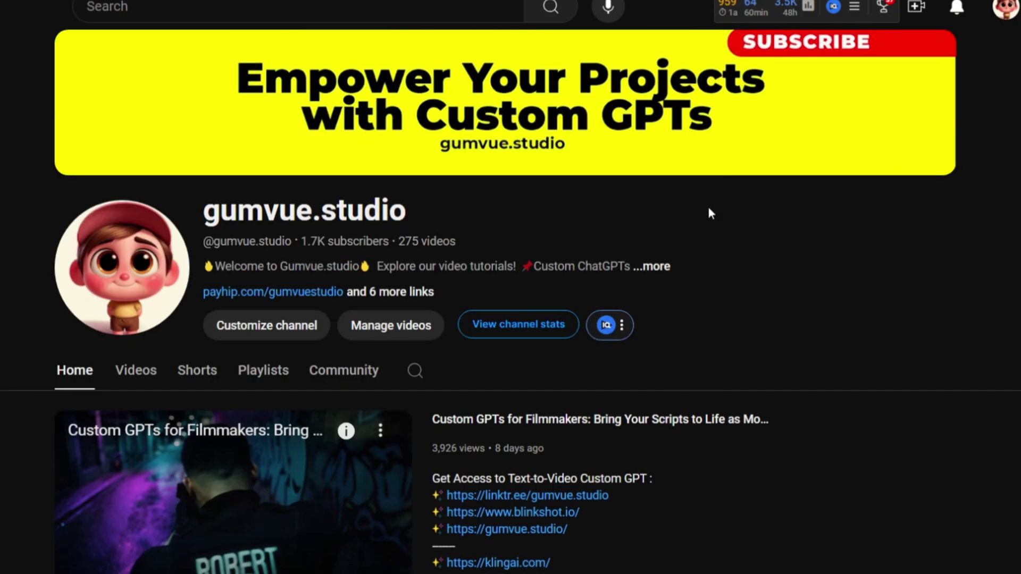
pyautogui.scroll(-6, 643, 228)
pyautogui.scroll(3, 549, 239)
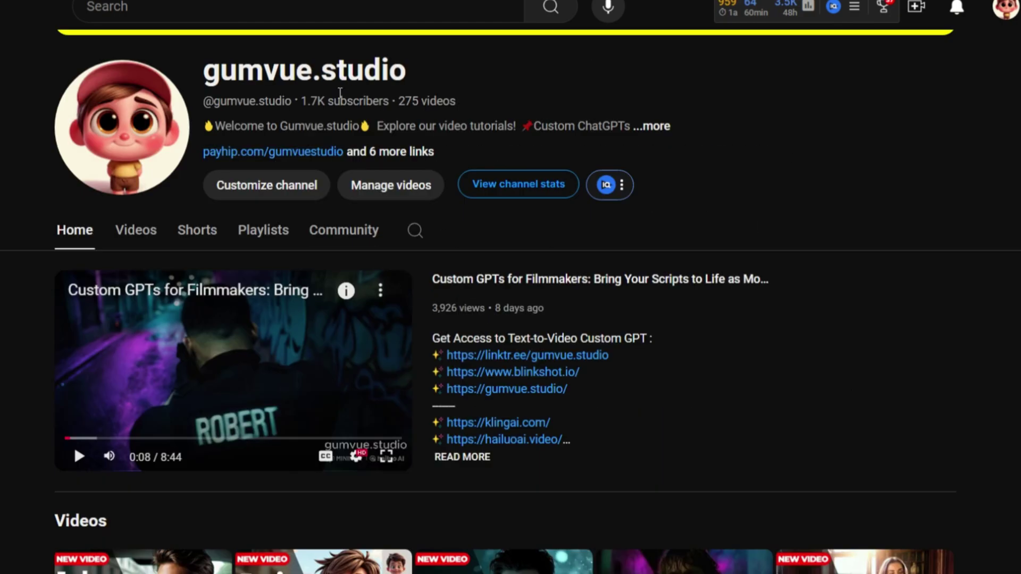
pyautogui.scroll(-4, 339, 93)
pyautogui.click(133, 425)
pyautogui.scroll(-3, 18, 387)
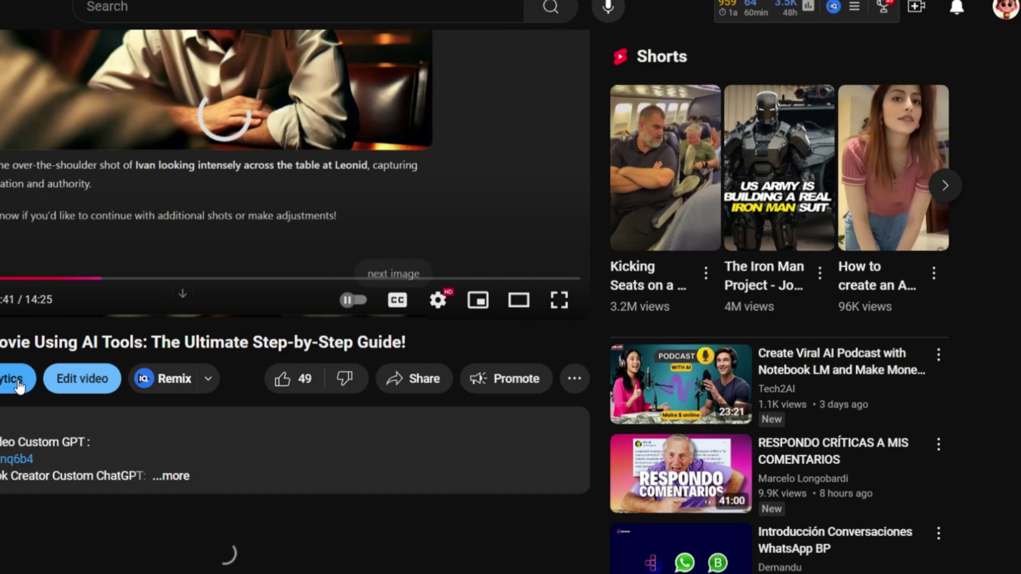
pyautogui.hotkey('alt', 'Left')
pyautogui.click(951, 319)
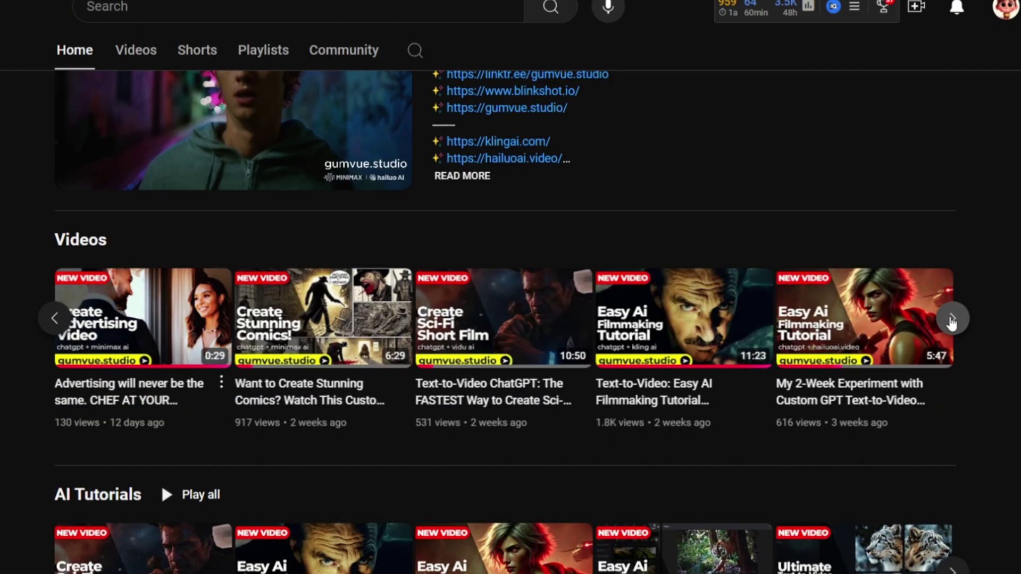
pyautogui.click(319, 319)
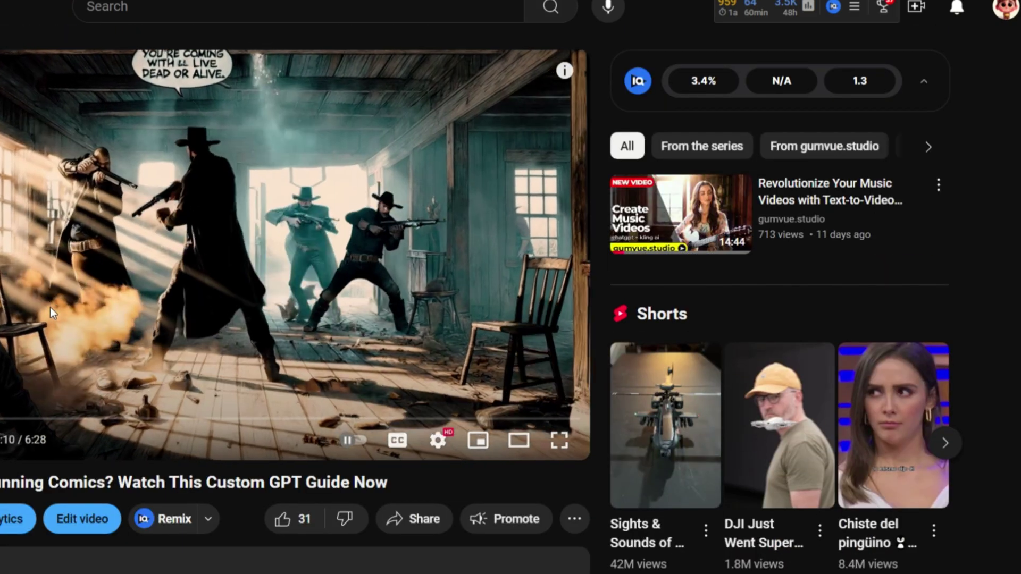